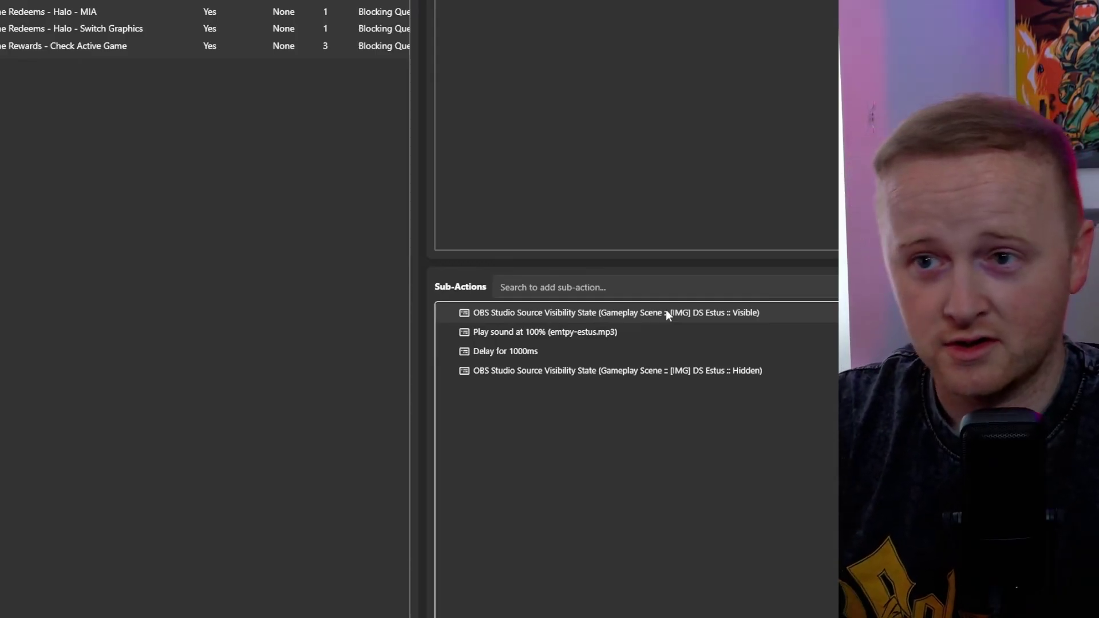
- Review the triggers and sub-actions of the per-game redeem actions for Dark Souls and Halo
{"action": "left_click", "coordinate": [390, 200]}
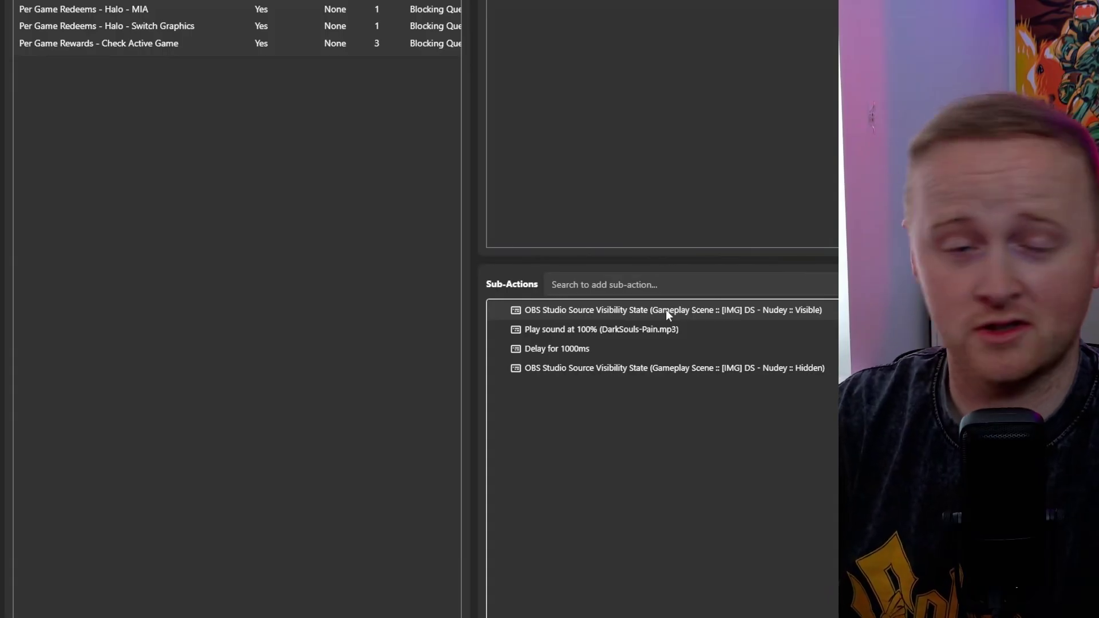
{"action": "left_click", "coordinate": [373, 219]}
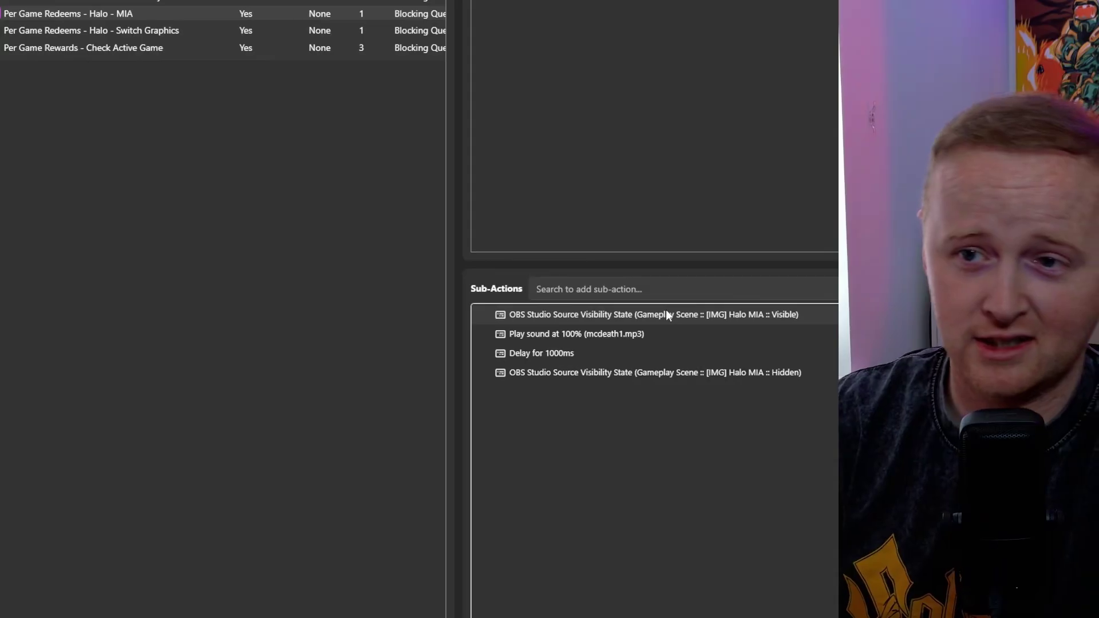
{"action": "left_click", "coordinate": [204, 31]}
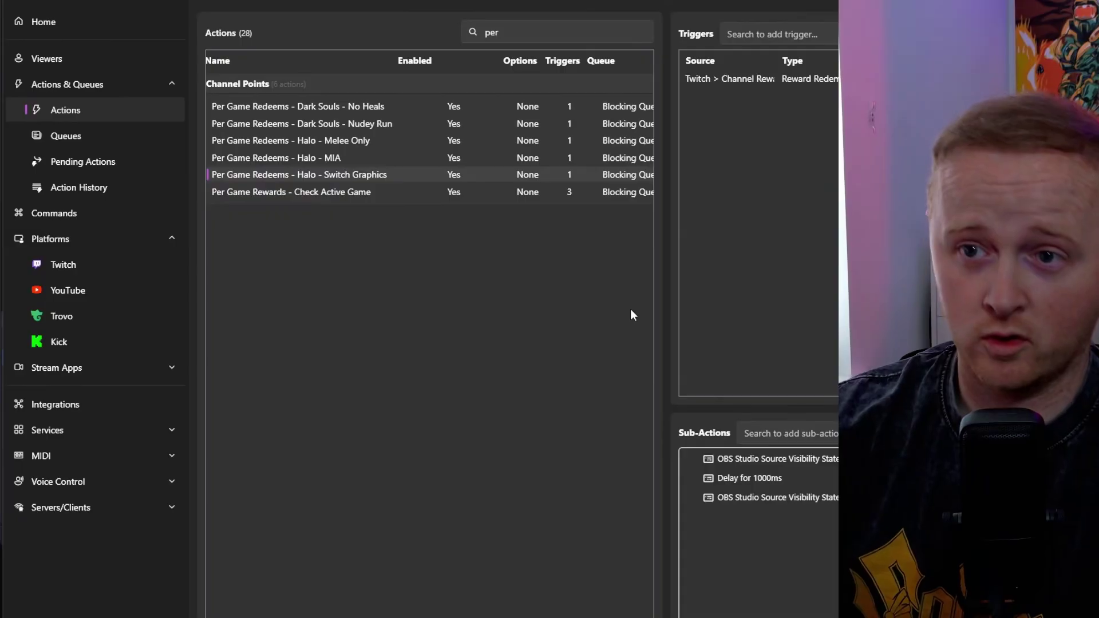
{"action": "left_click", "coordinate": [430, 192]}
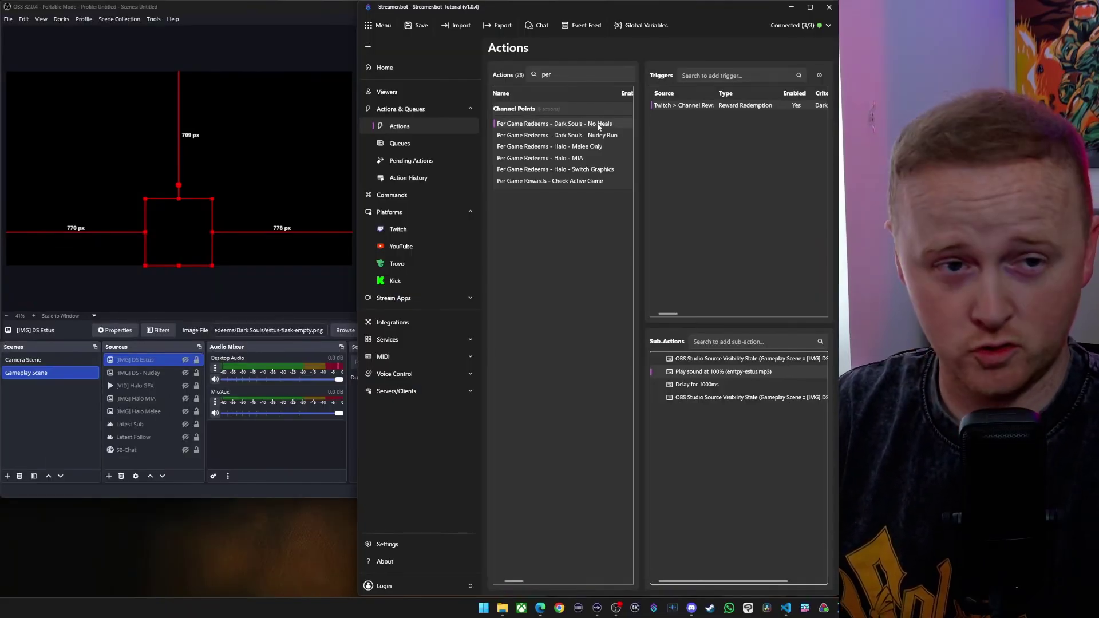
- Test the Reward Redemption triggers of the Dark Souls - No Heals and Dark Souls - Nudey Run actions
{"action": "right_click", "coordinate": [703, 108]}
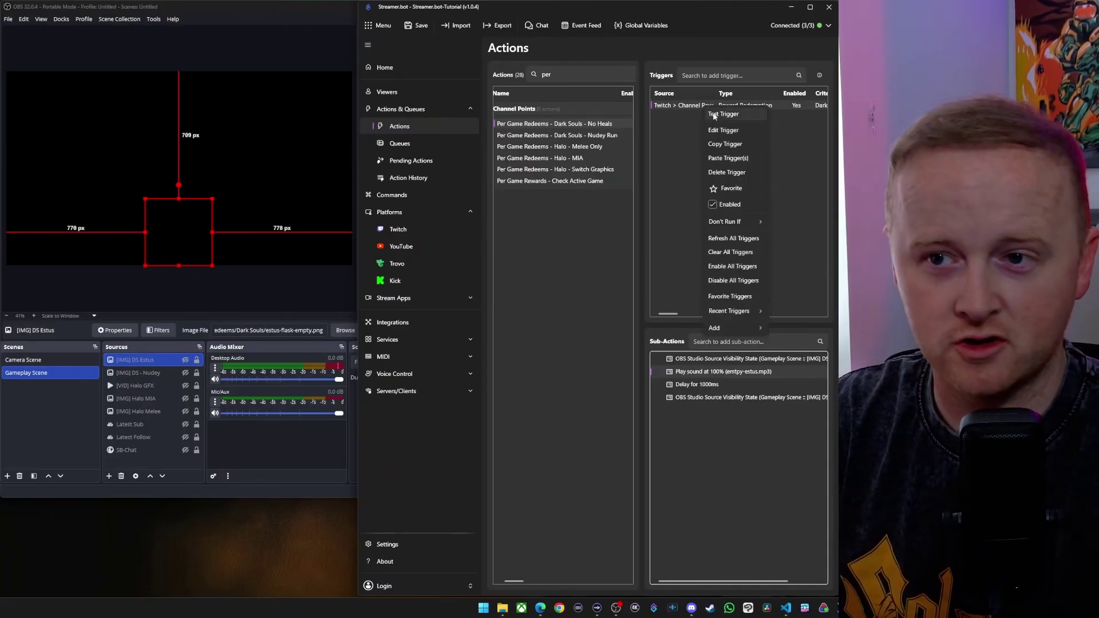
{"action": "left_click", "coordinate": [714, 114]}
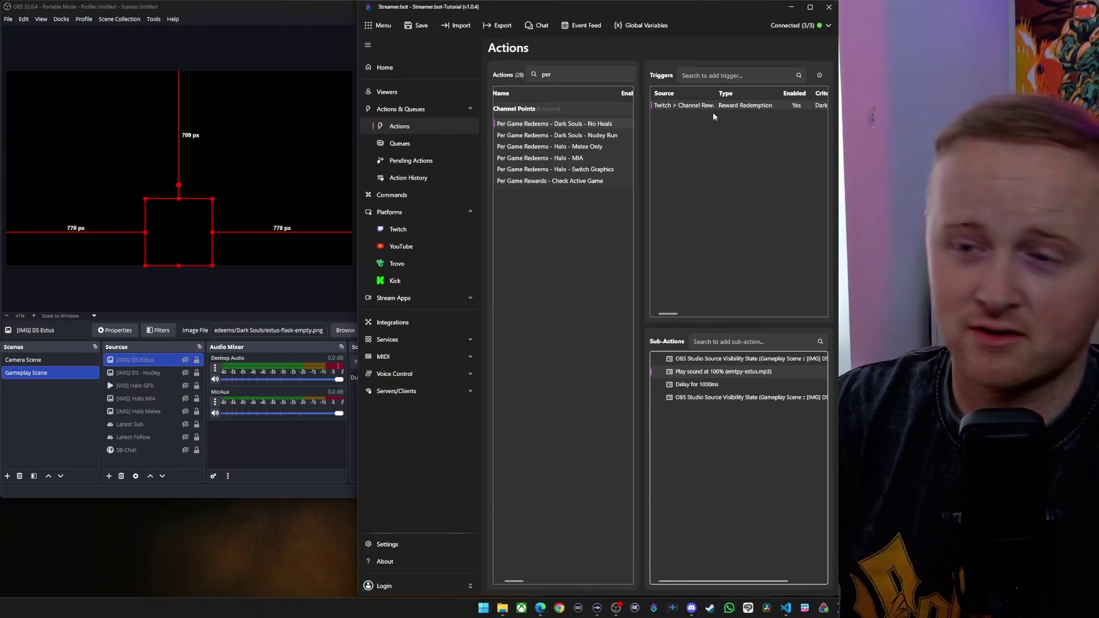
{"action": "left_click", "coordinate": [595, 135]}
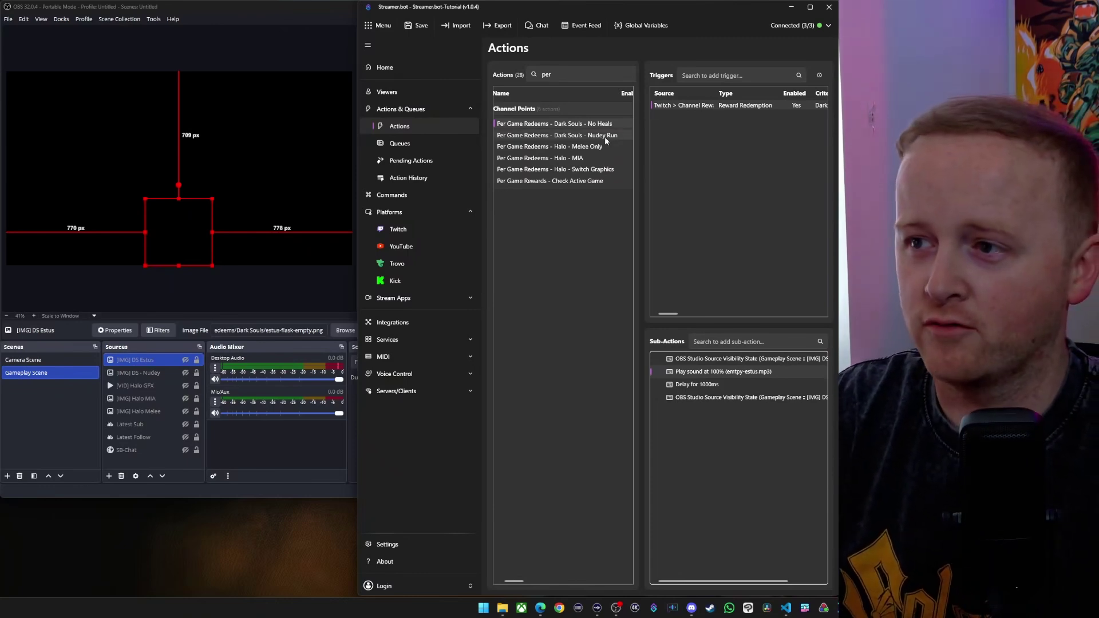
{"action": "right_click", "coordinate": [709, 108]}
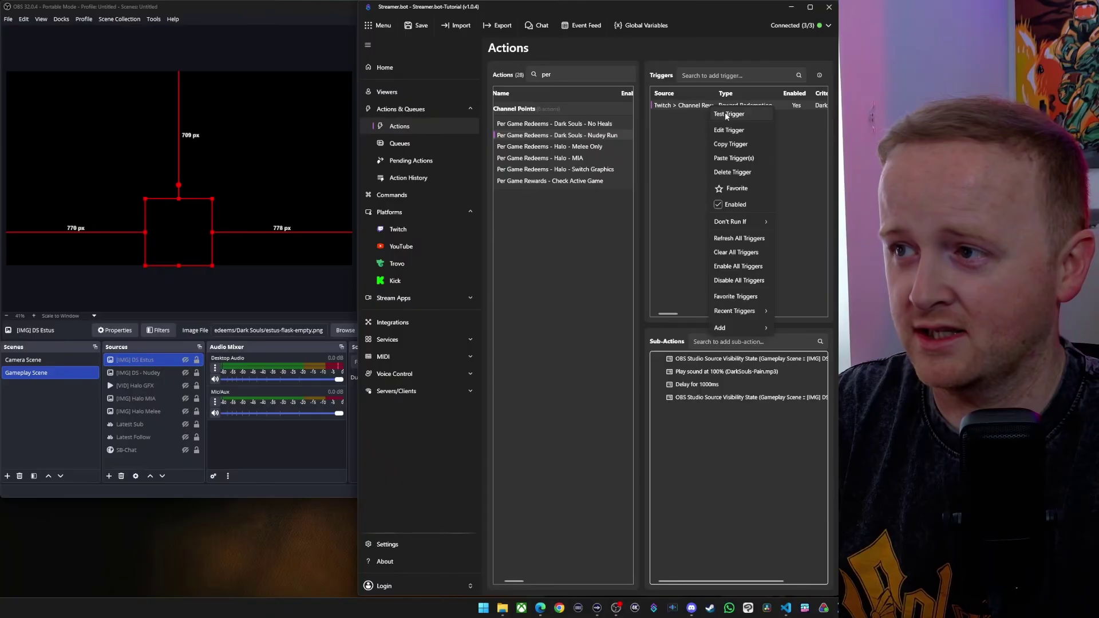
{"action": "left_click", "coordinate": [725, 116]}
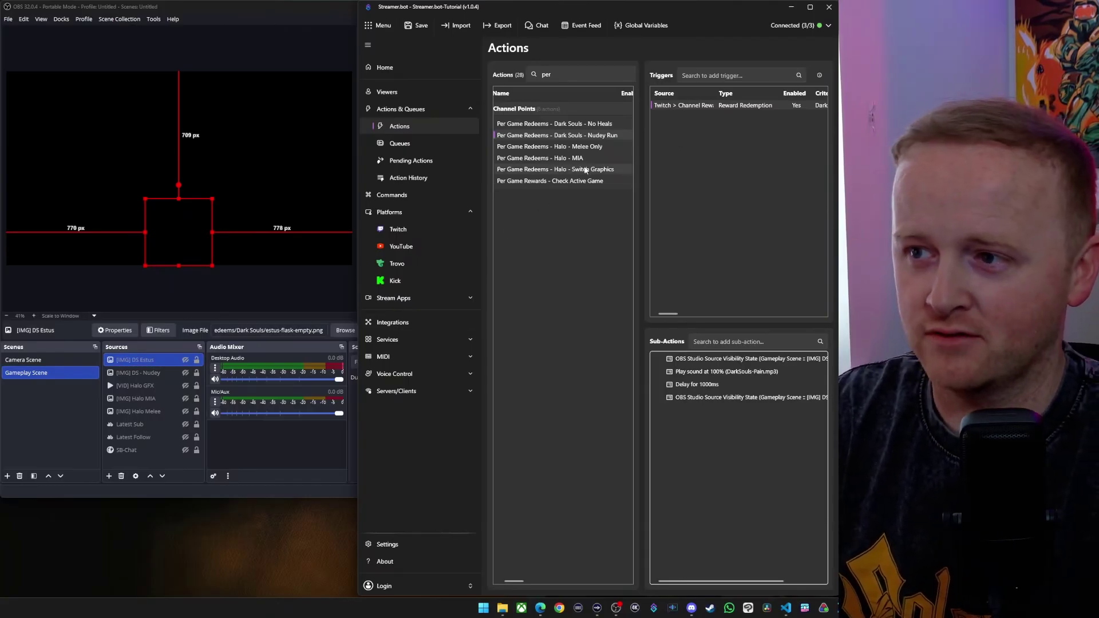
- Test the Reward Redemption trigger of the Halo - Melee Only action
{"action": "left_click", "coordinate": [583, 149]}
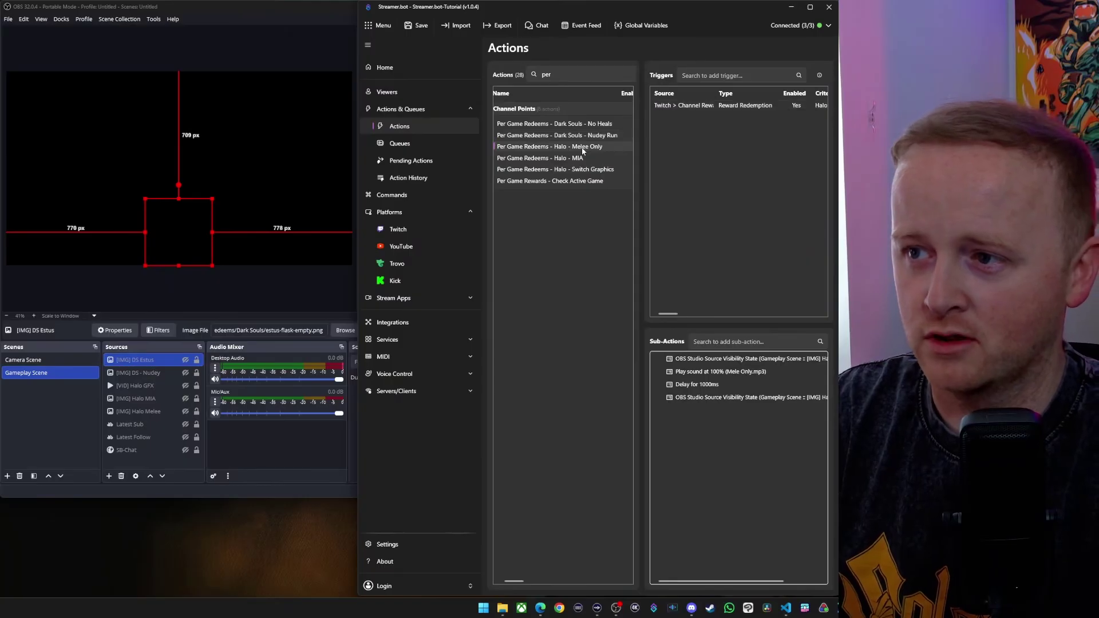
{"action": "right_click", "coordinate": [768, 106]}
{"action": "left_click", "coordinate": [786, 115]}
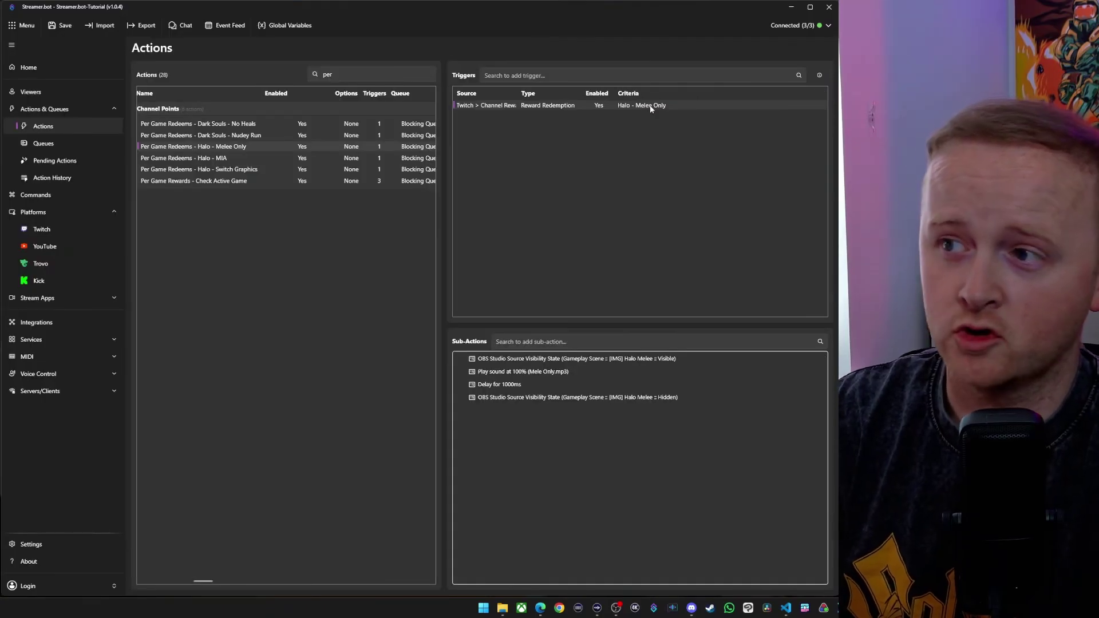
- Open the Halo - Melee Only action's Reward Redemption trigger and look at its option for creating a reward
{"action": "double_click", "coordinate": [651, 107]}
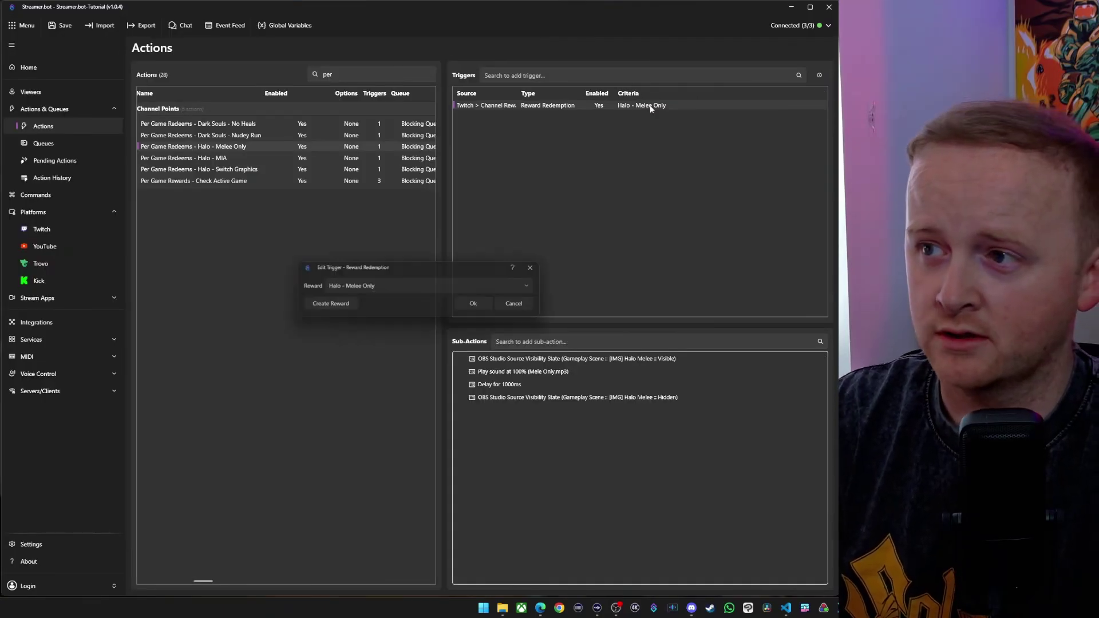
{"action": "left_click", "coordinate": [346, 304]}
{"action": "left_click", "coordinate": [340, 216]}
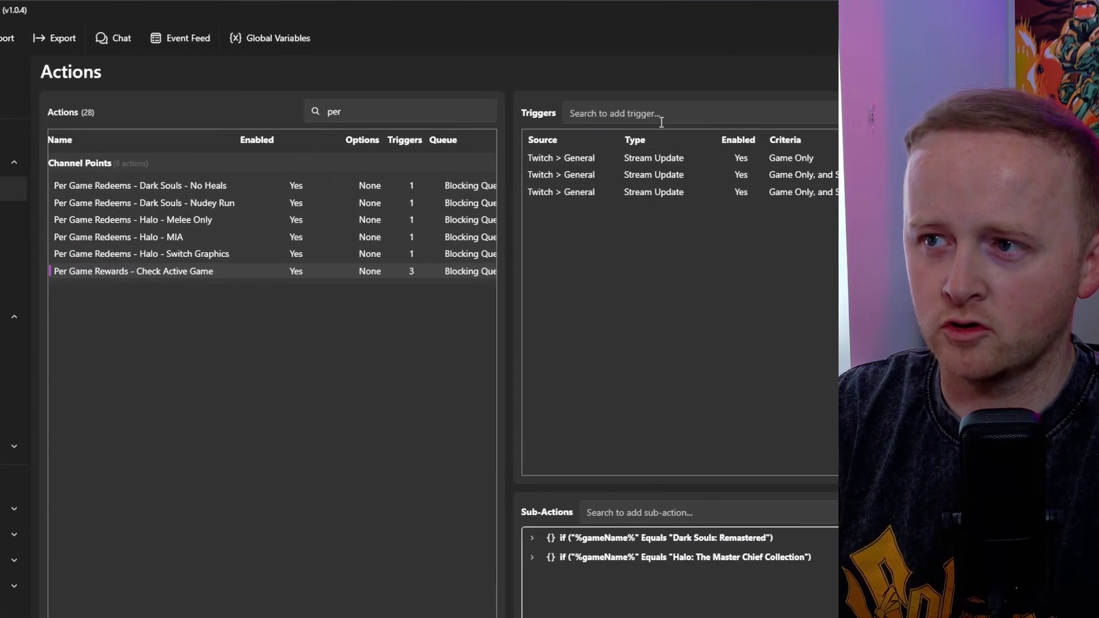
- Search the available triggers for Stream Update on the Per Game Rewards - Check Active Game action
{"action": "left_click", "coordinate": [644, 114]}
{"action": "type", "text": "strea"}
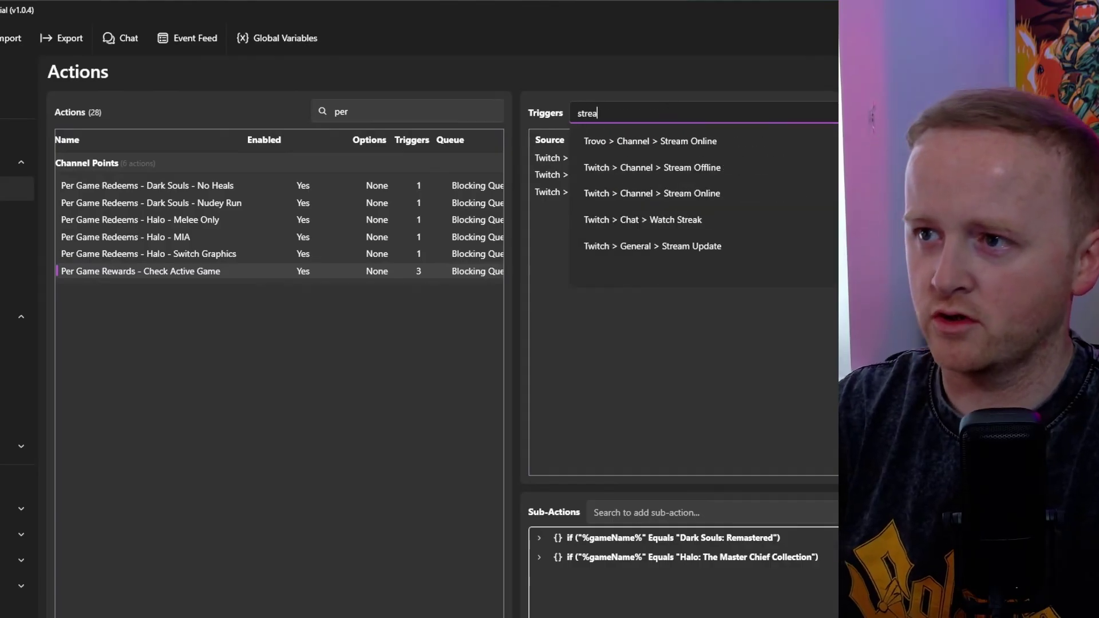
{"action": "type", "text": "m up"}
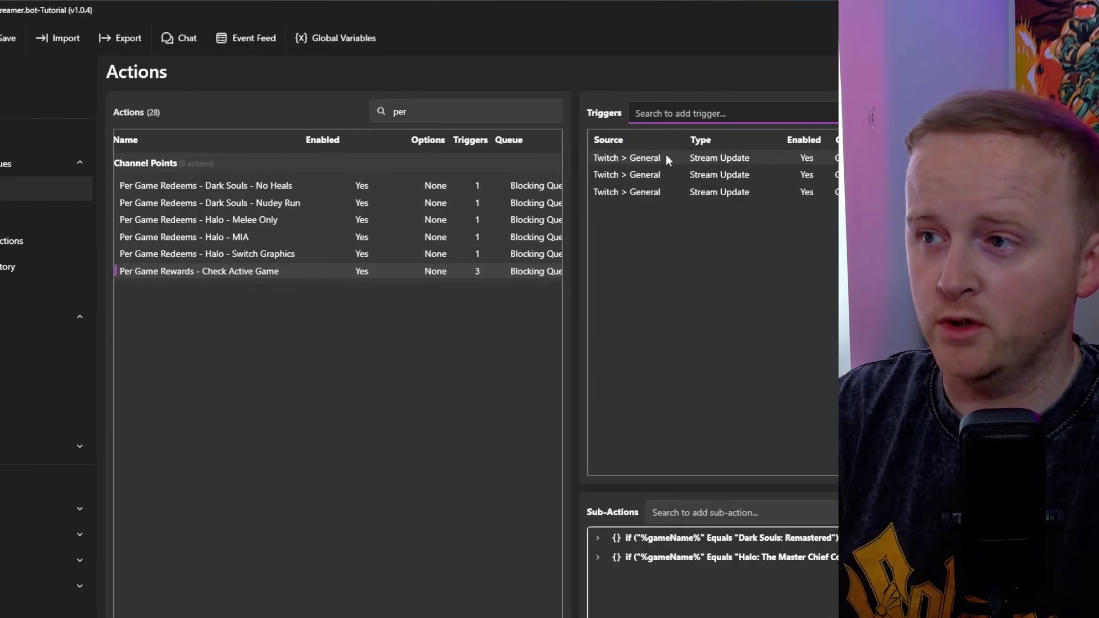
- Inspect the Game Only and Dark Souls: Remastered Stream Update triggers, searching Twitch categories for "dark souls re" without changing the game
{"action": "double_click", "coordinate": [674, 155]}
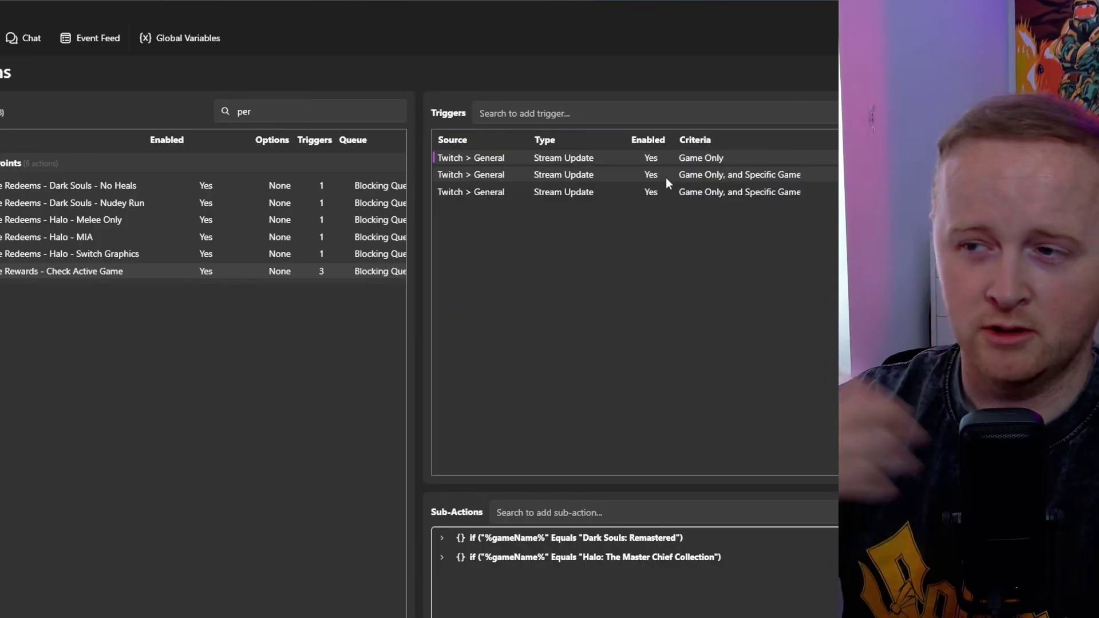
{"action": "double_click", "coordinate": [665, 177]}
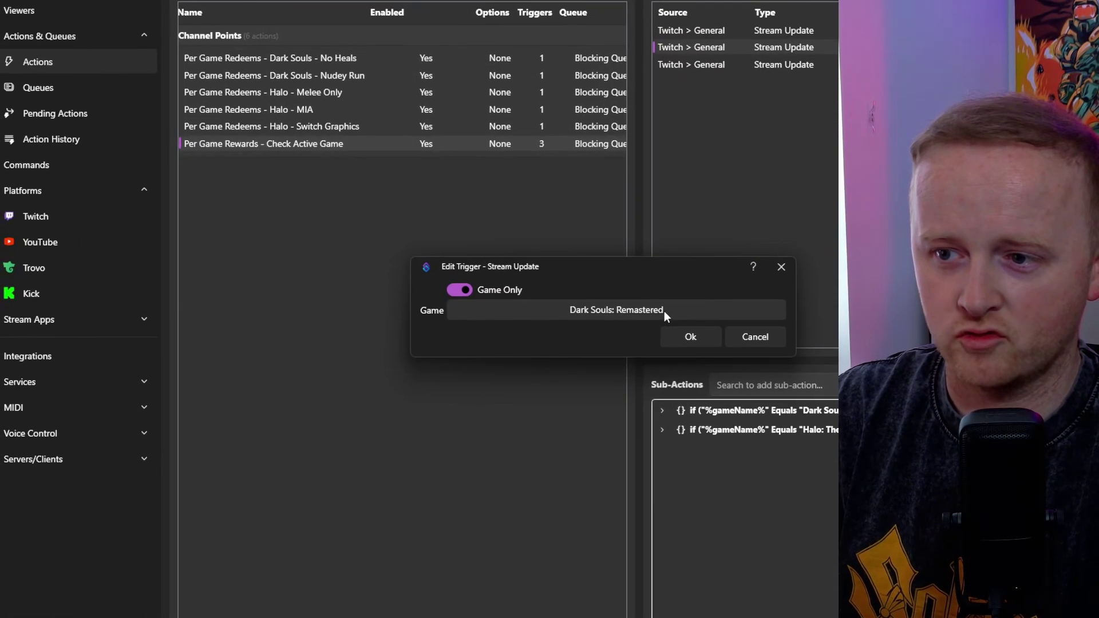
{"action": "left_click", "coordinate": [666, 311]}
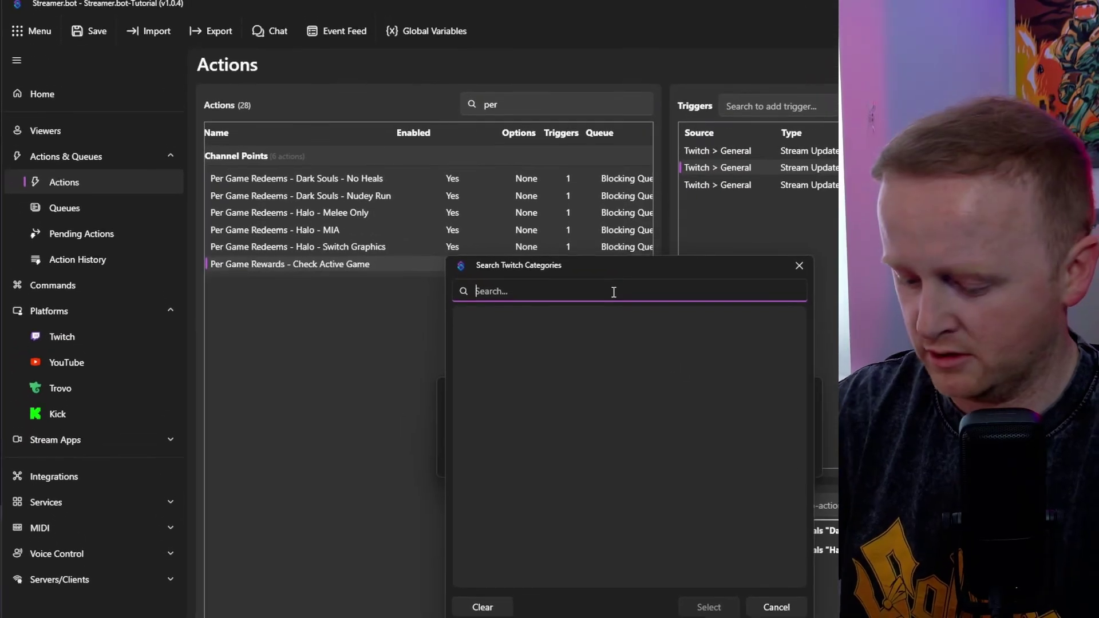
{"action": "type", "text": "dark souls re"}
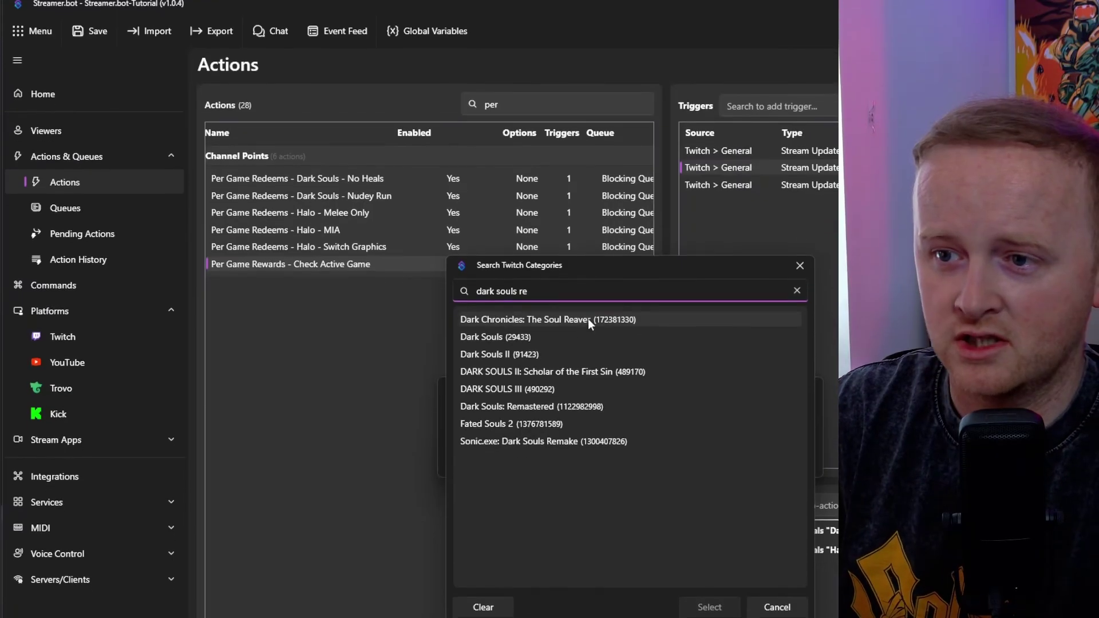
{"action": "left_click", "coordinate": [544, 311]}
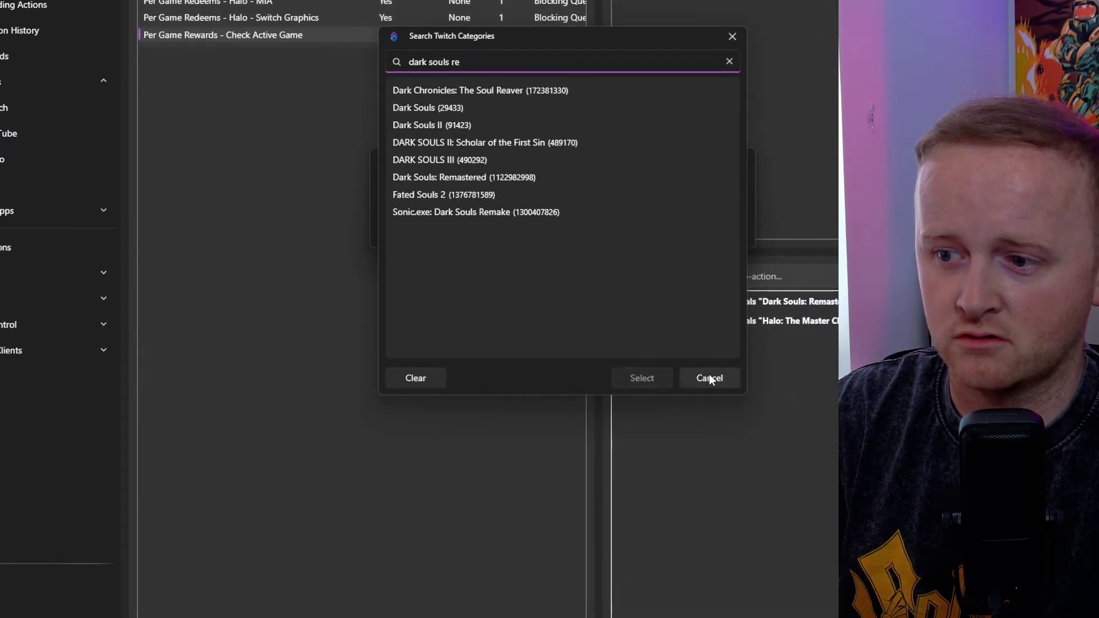
{"action": "left_click", "coordinate": [709, 513]}
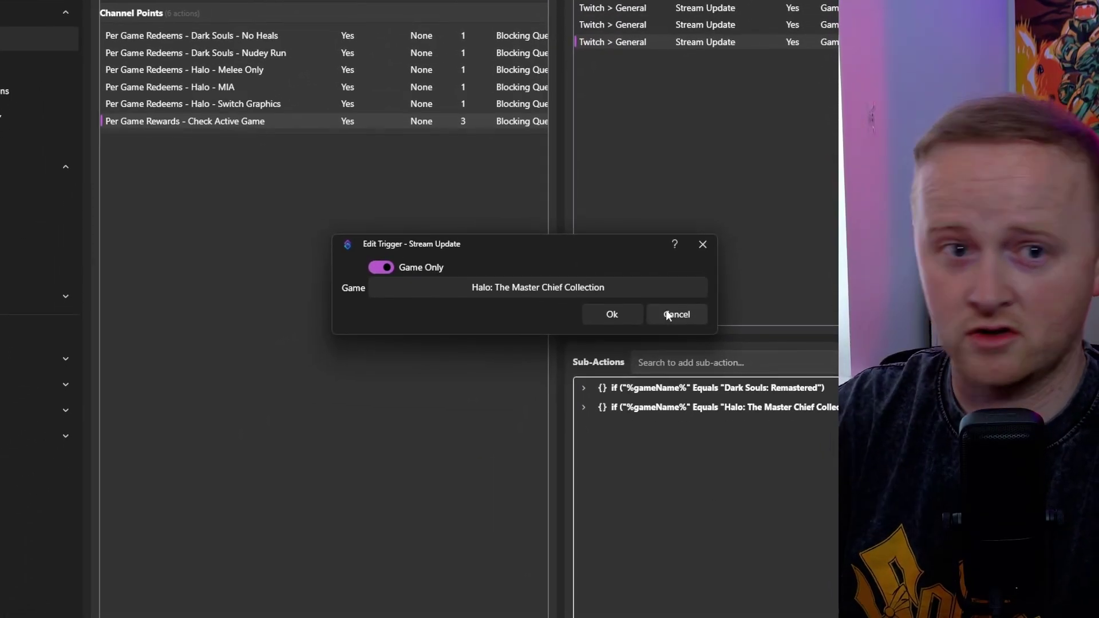
- Check the game settings of the Halo Stream Update trigger and the one without a specific game, leaving both unedited
{"action": "left_click", "coordinate": [667, 315]}
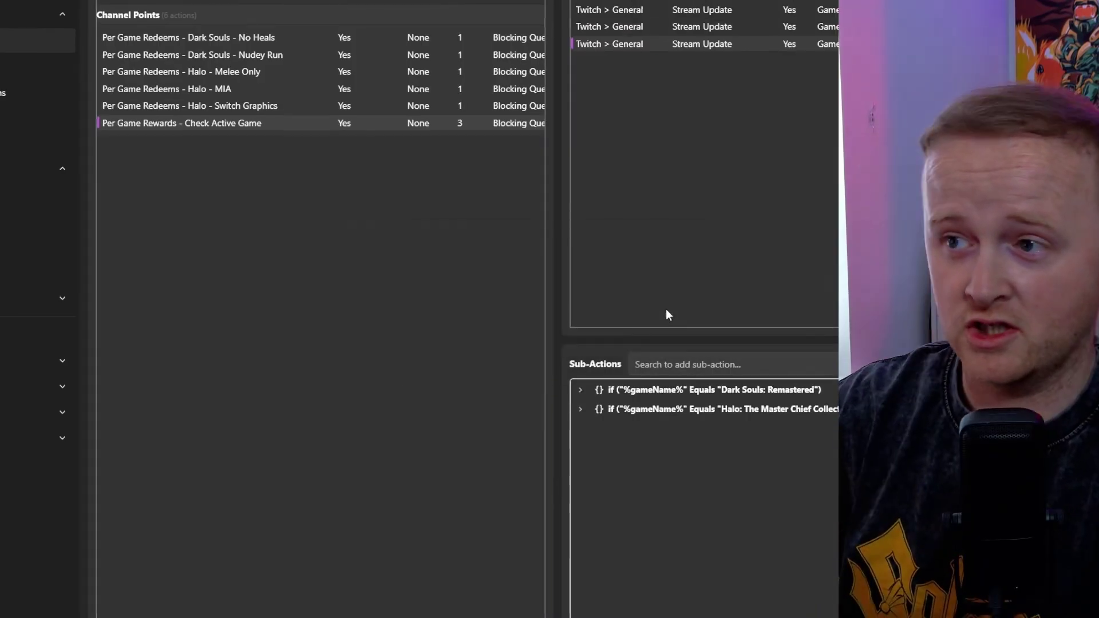
{"action": "double_click", "coordinate": [781, 44]}
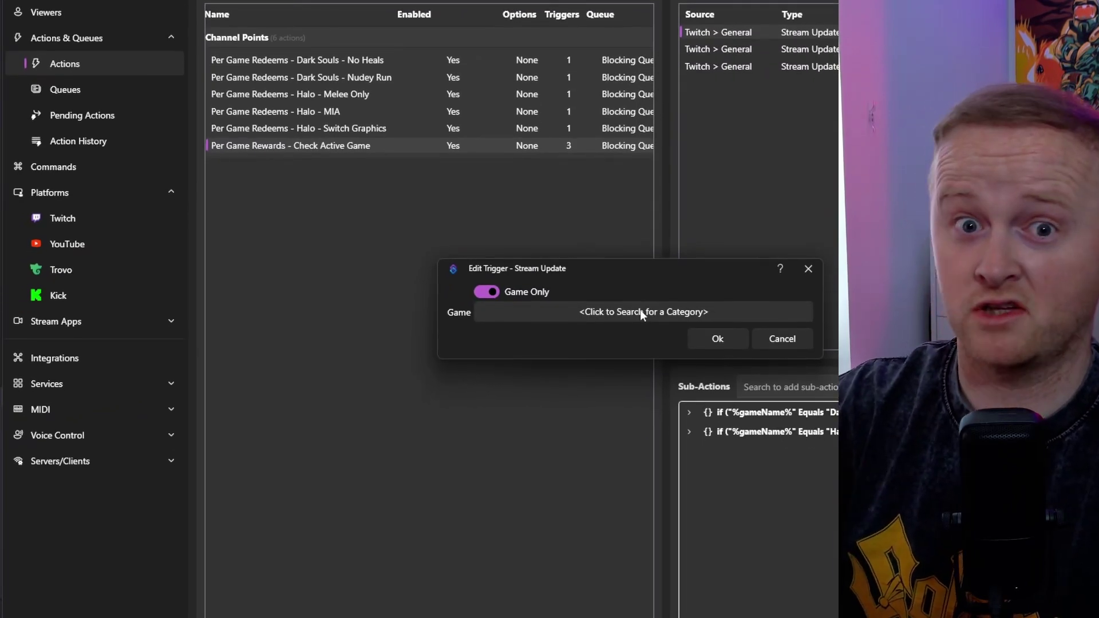
{"action": "key", "text": "Escape"}
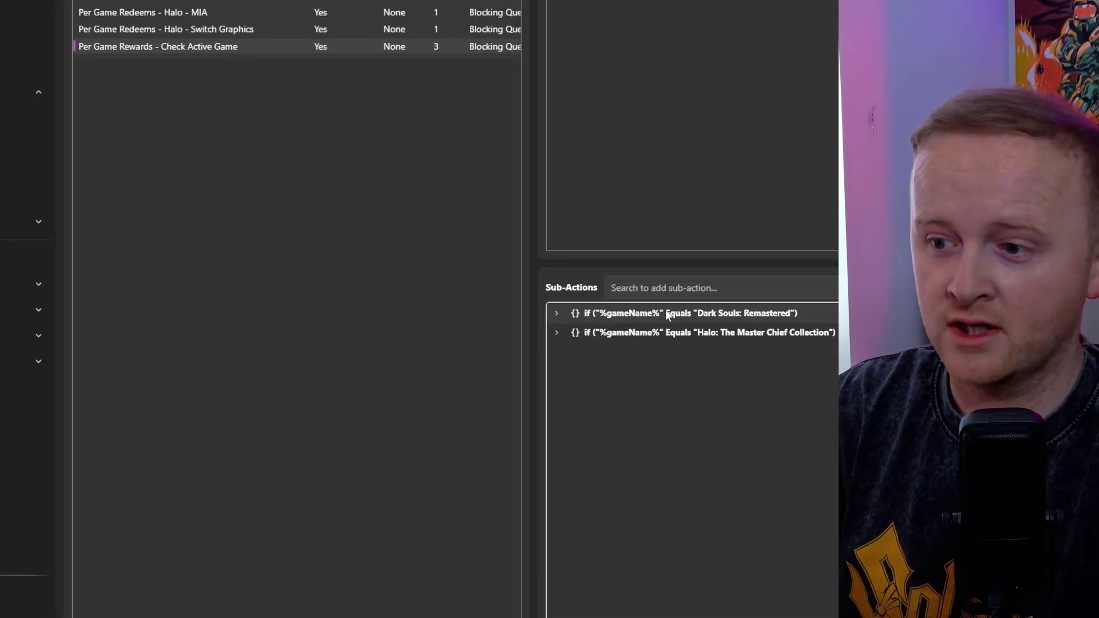
- Expand the Dark Souls: Remastered and Halo: The Master Chief Collection conditions to examine their true and false results
{"action": "left_click", "coordinate": [557, 313]}
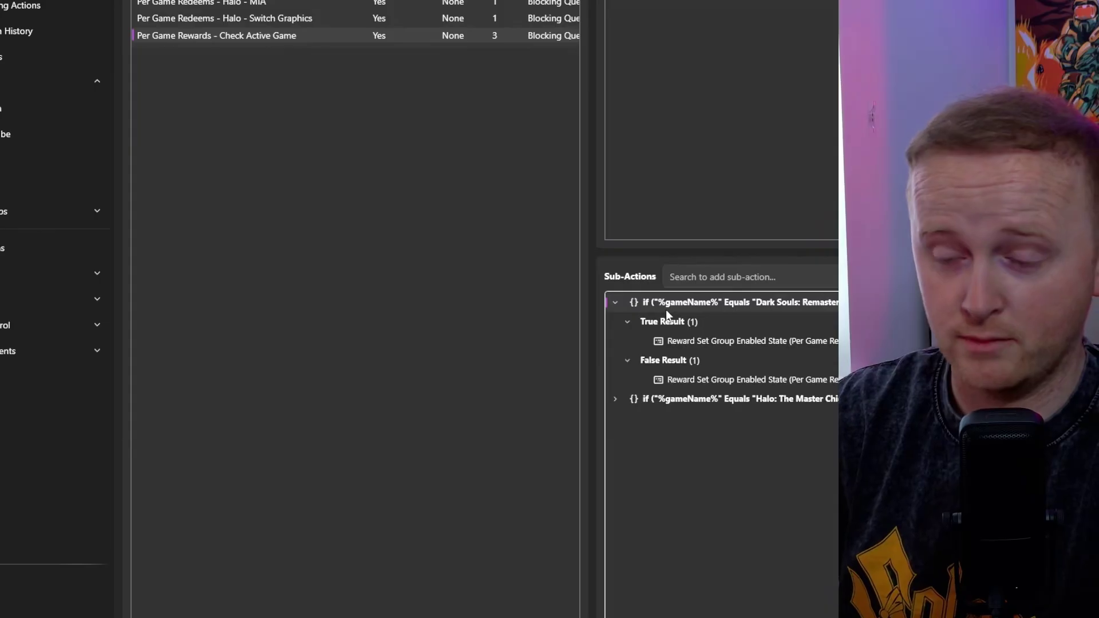
{"action": "left_click", "coordinate": [684, 342]}
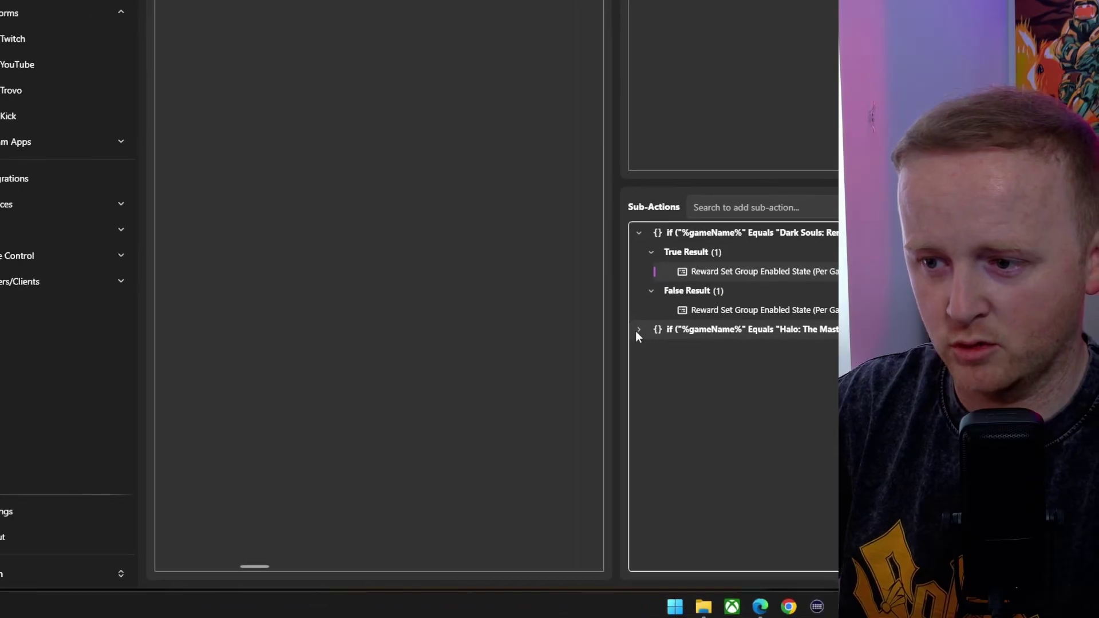
{"action": "double_click", "coordinate": [536, 372]}
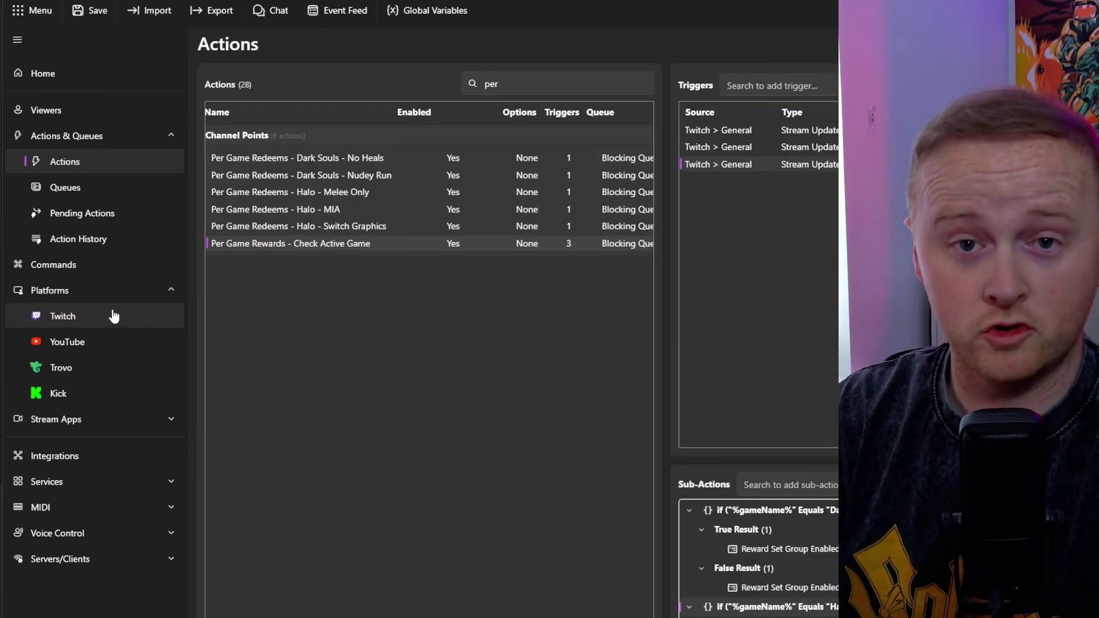
{"action": "left_click", "coordinate": [114, 316]}
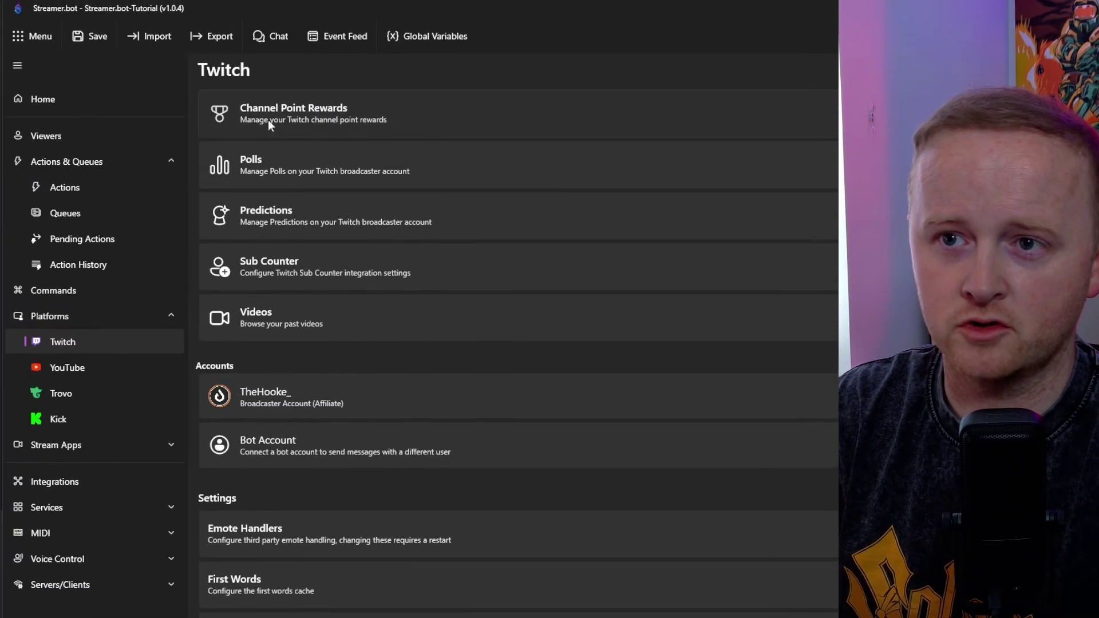
{"action": "left_click", "coordinate": [268, 113]}
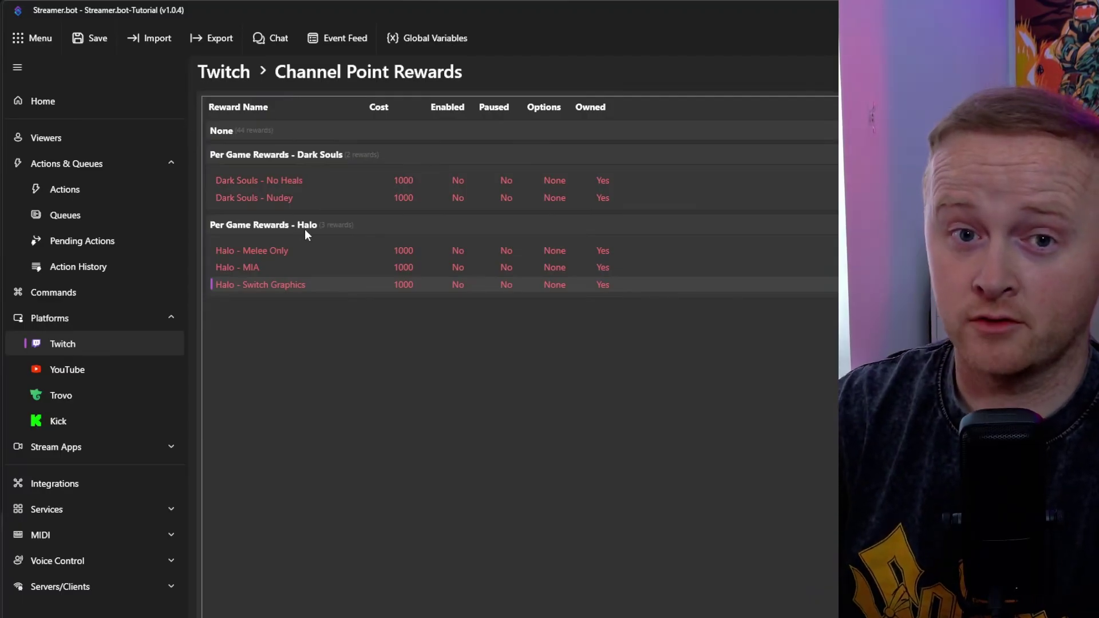
{"action": "left_click", "coordinate": [85, 191]}
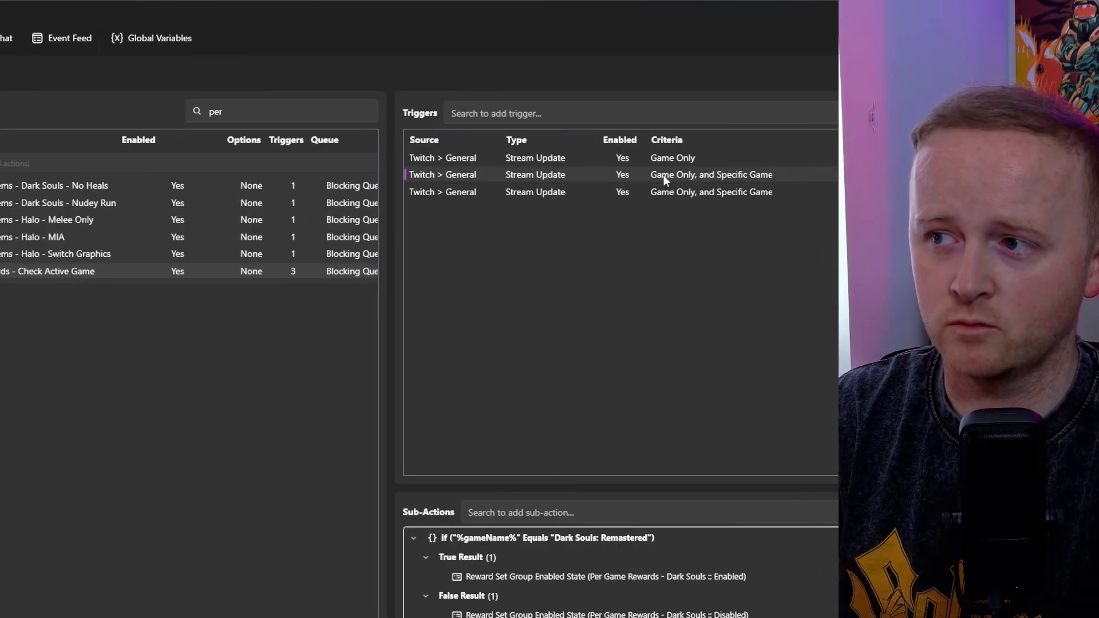
- Test the Dark Souls: Remastered Stream Update trigger of the Check Active Game action
{"action": "left_click", "coordinate": [671, 175]}
{"action": "right_click", "coordinate": [665, 172]}
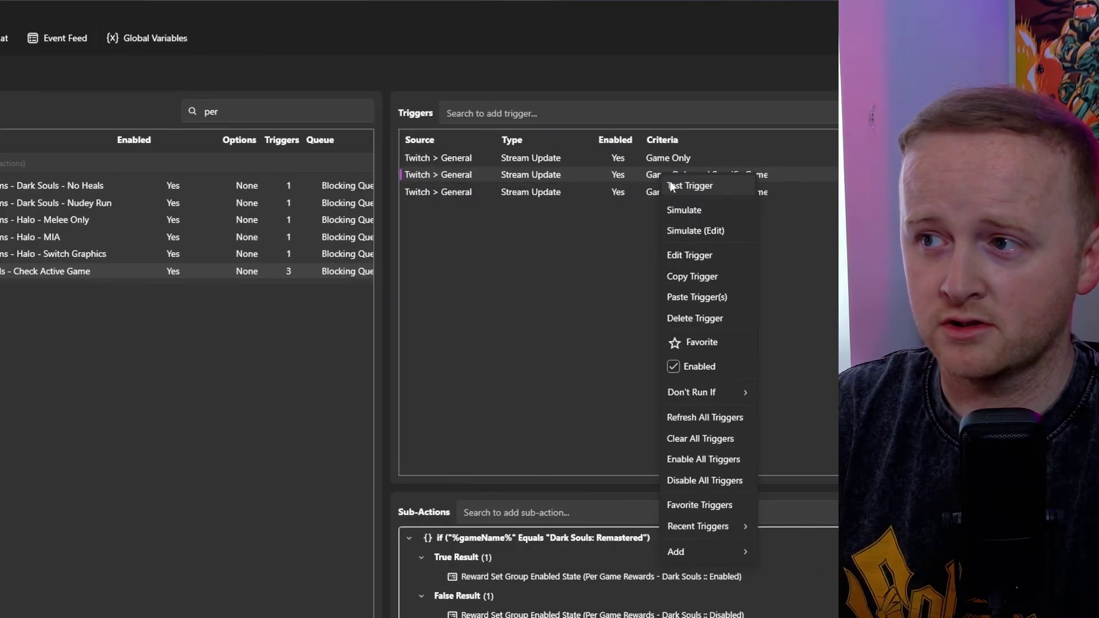
{"action": "key", "text": "Escape"}
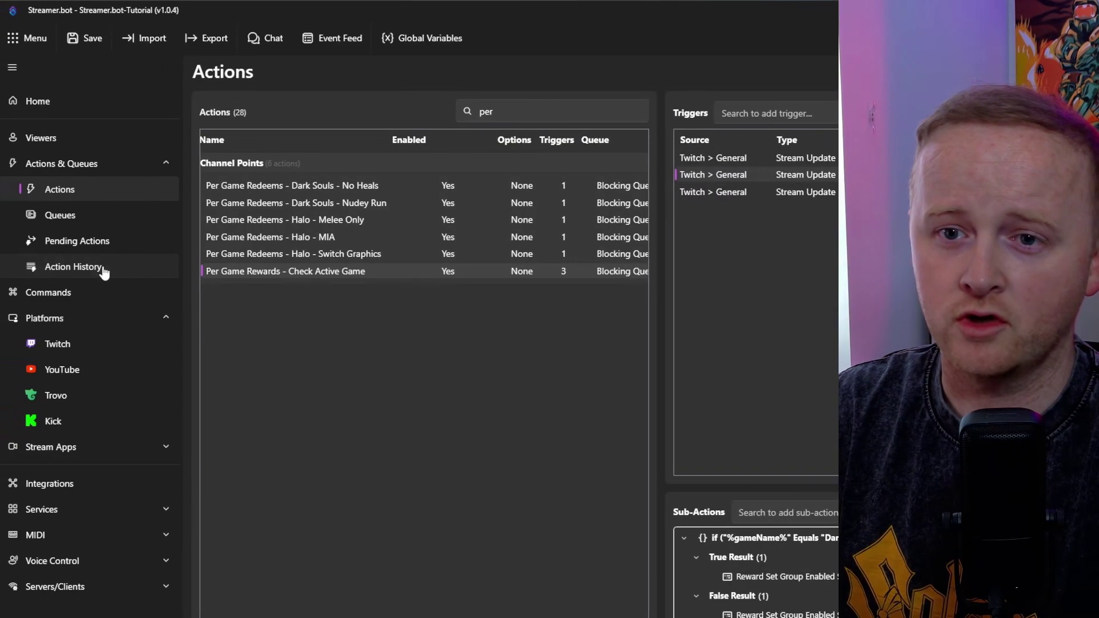
- Inspect the queued variables of the latest Per Game Rewards - Check Active Game run in the action history
{"action": "left_click", "coordinate": [105, 268]}
{"action": "left_click", "coordinate": [275, 131]}
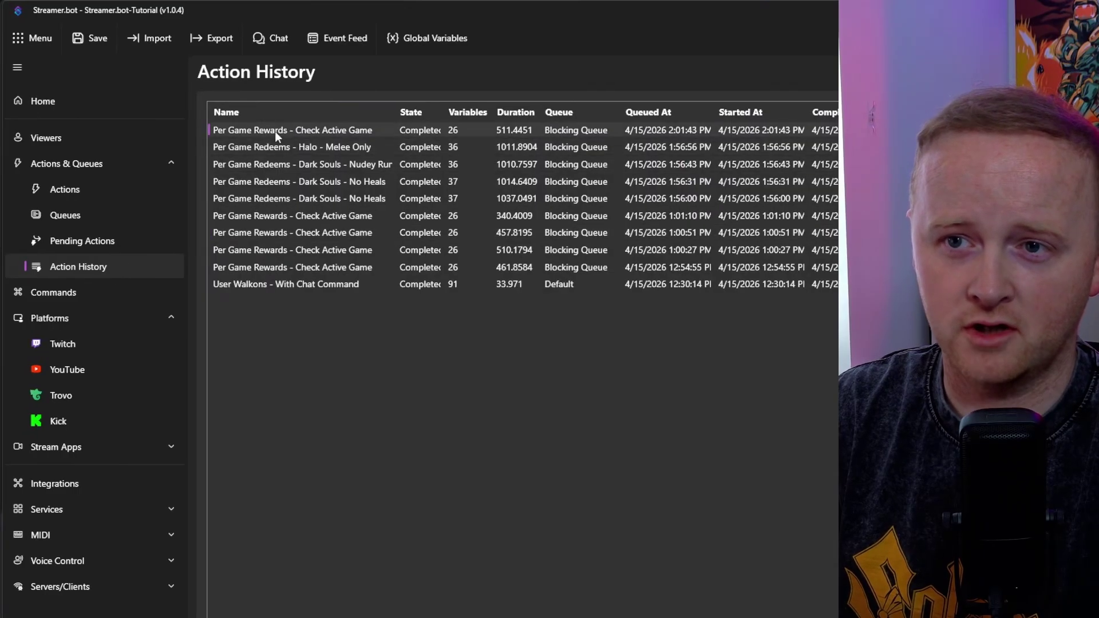
{"action": "right_click", "coordinate": [275, 132]}
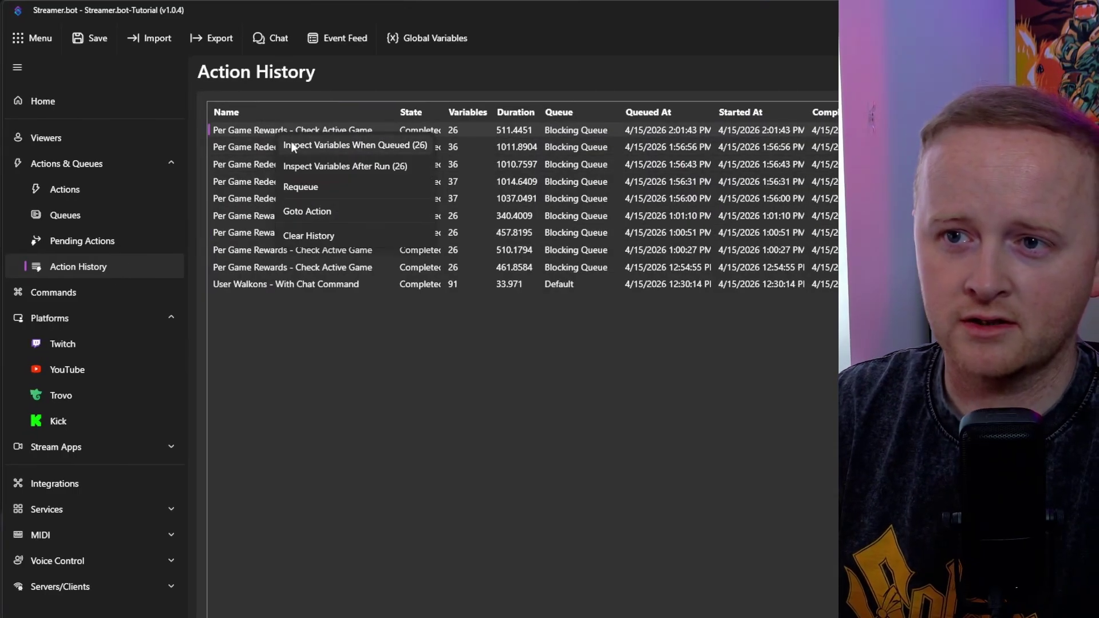
{"action": "left_click", "coordinate": [298, 144]}
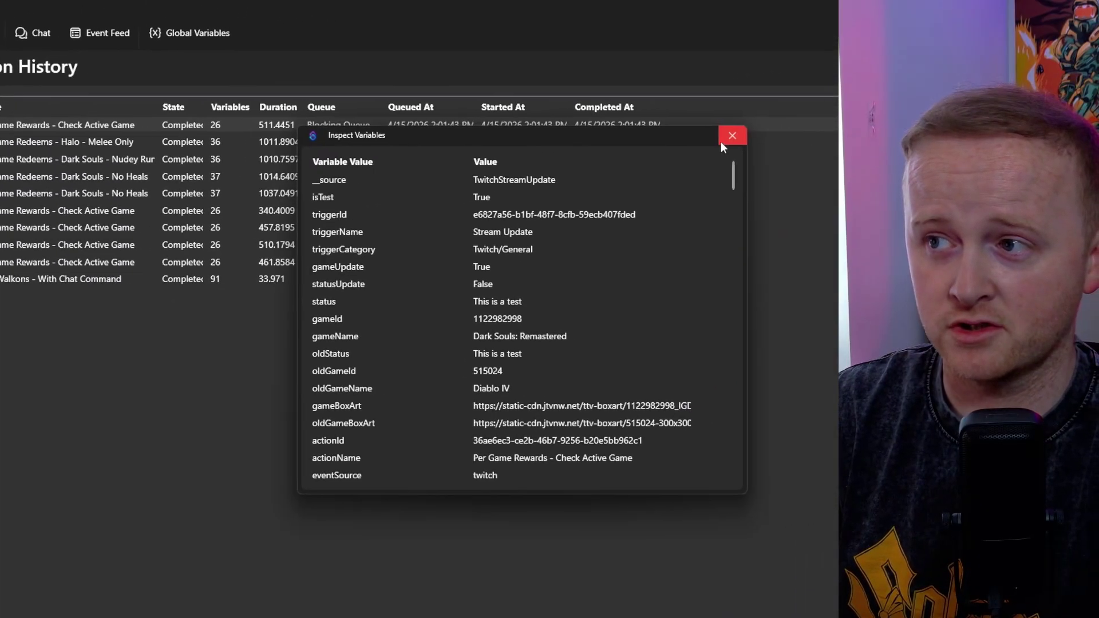
{"action": "left_click", "coordinate": [721, 143]}
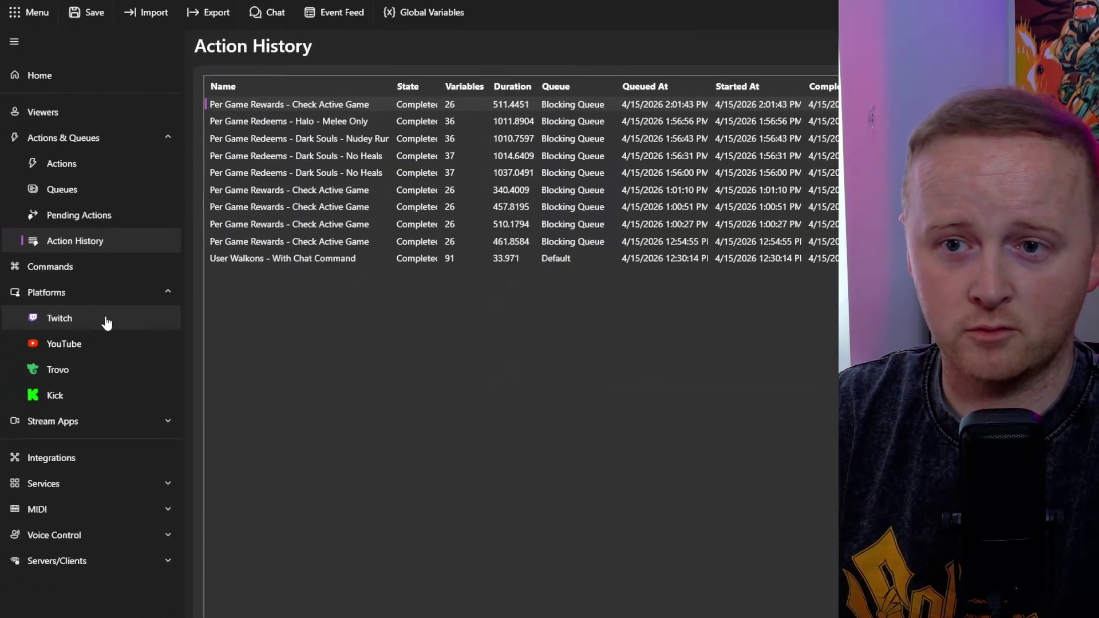
{"action": "left_click", "coordinate": [107, 323]}
{"action": "left_click", "coordinate": [263, 92]}
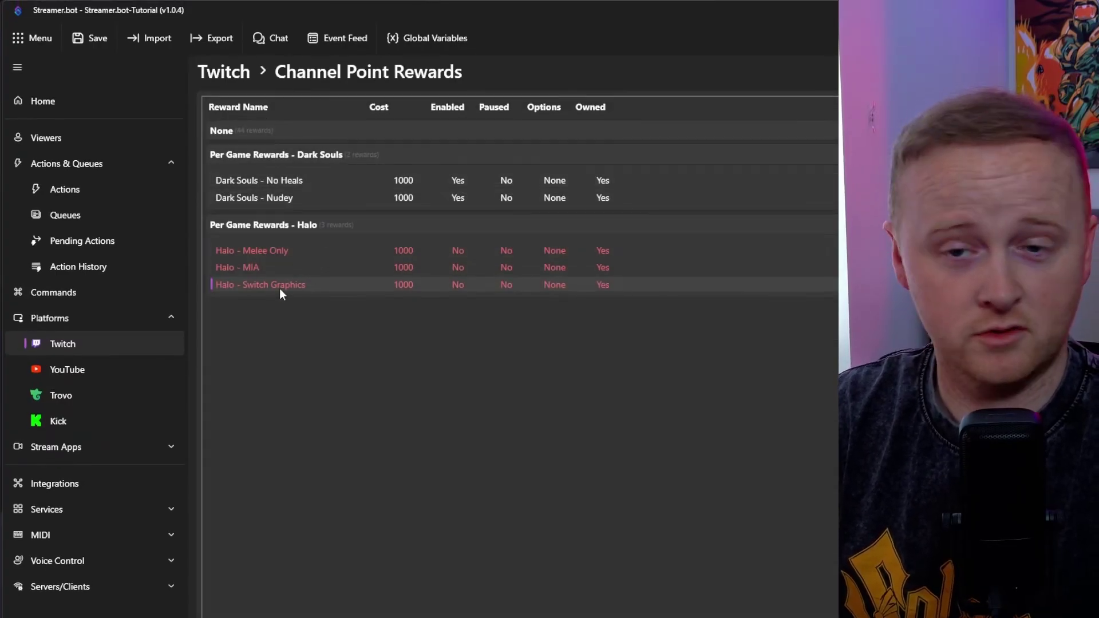
{"action": "left_click", "coordinate": [129, 198]}
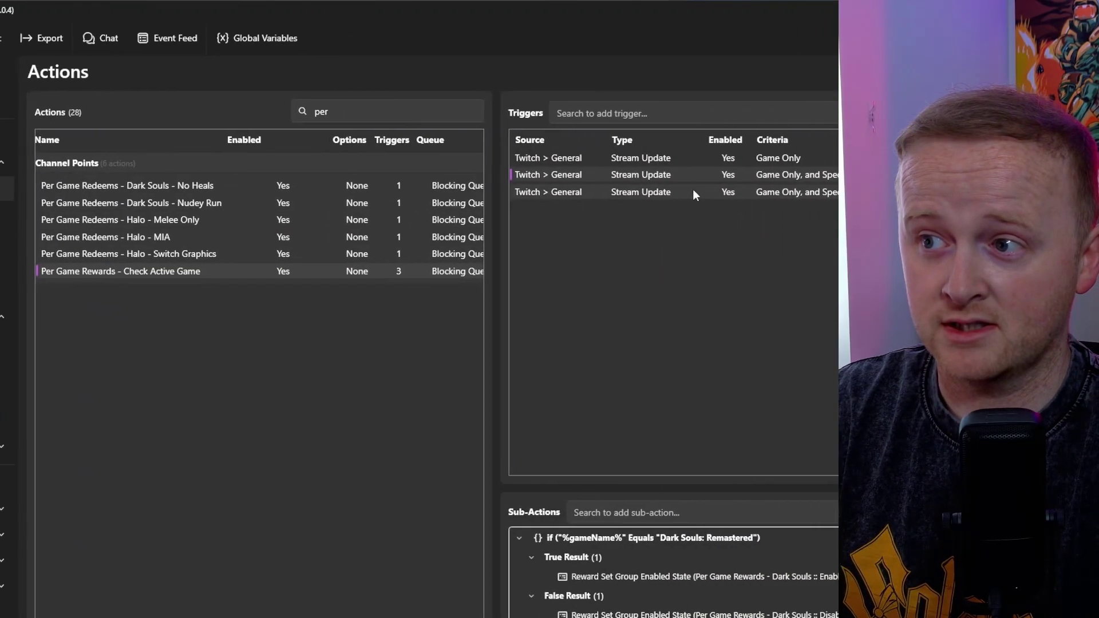
{"action": "right_click", "coordinate": [692, 191]}
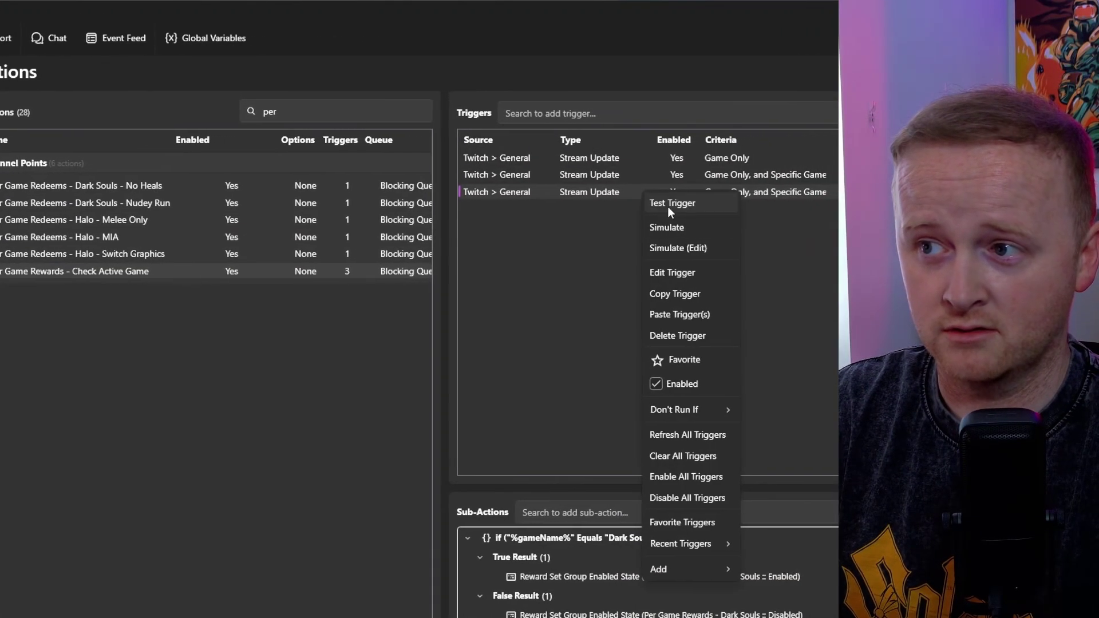
{"action": "left_click", "coordinate": [669, 203]}
{"action": "left_click", "coordinate": [59, 328]}
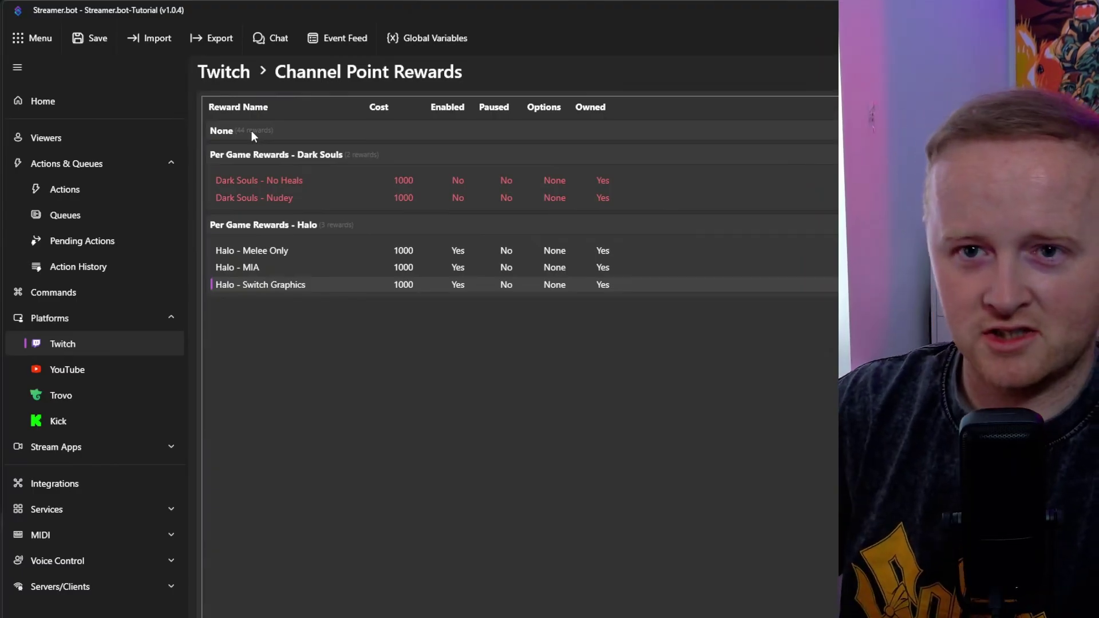
- Test the Game Only Stream Update trigger of the Check Active Game action
{"action": "left_click", "coordinate": [109, 189]}
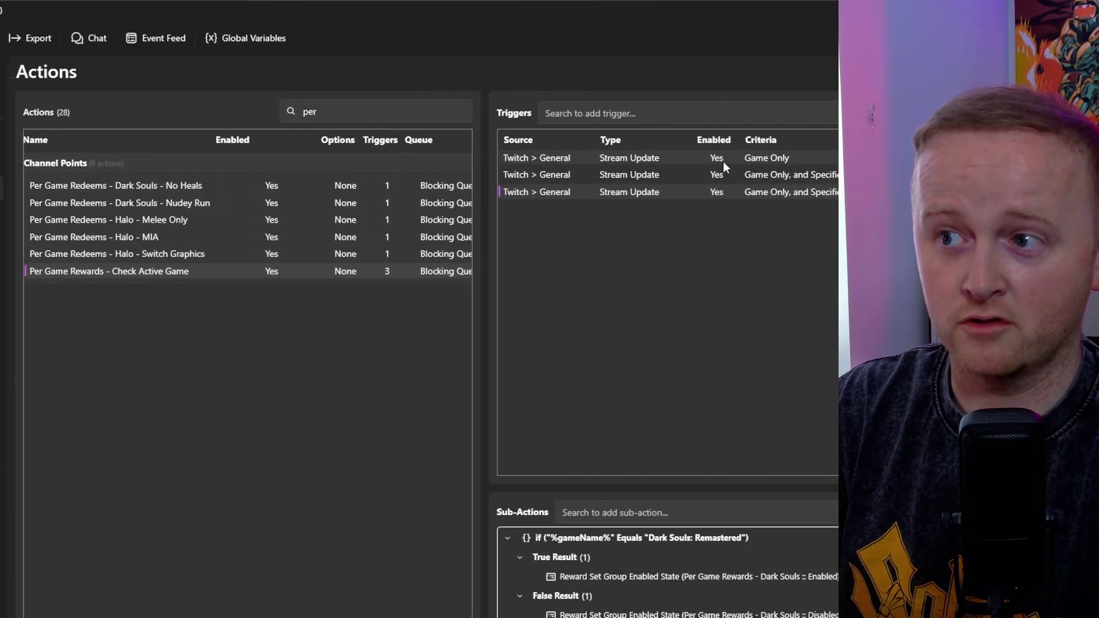
{"action": "right_click", "coordinate": [722, 161]}
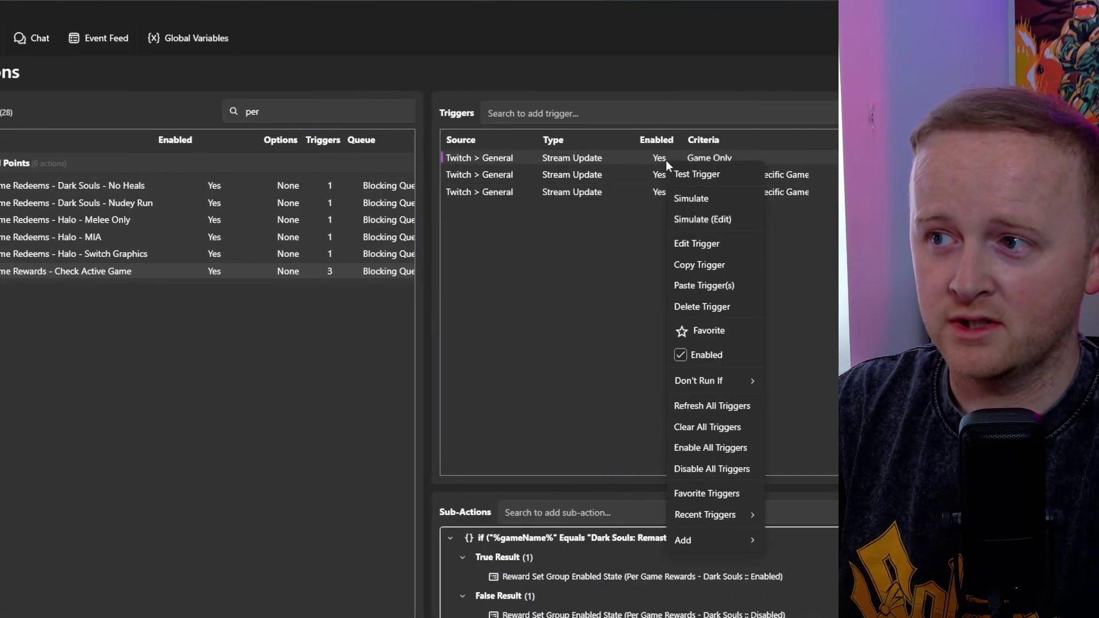
{"action": "left_click", "coordinate": [675, 170]}
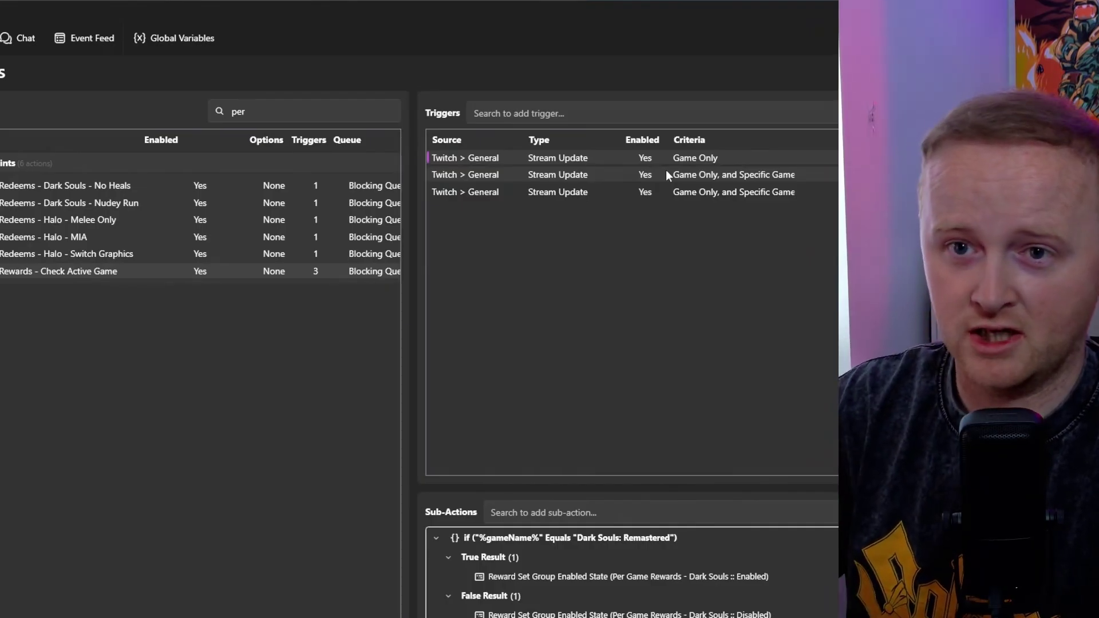
- Inspect the variables of the latest Check Active Game run in the action history and close them
{"action": "left_click", "coordinate": [105, 272]}
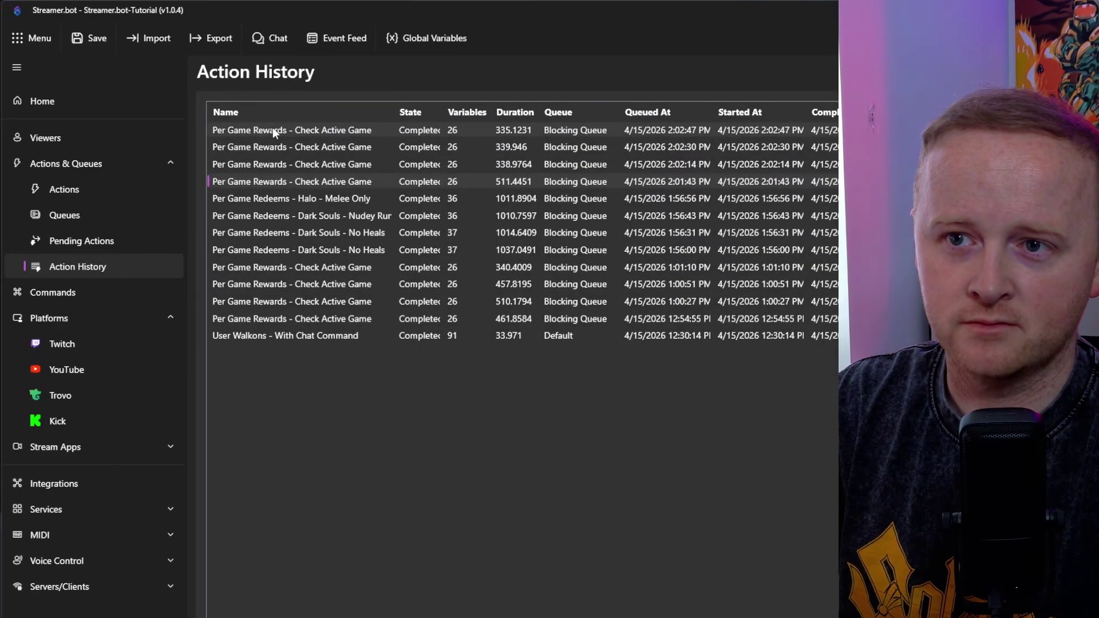
{"action": "right_click", "coordinate": [273, 128]}
{"action": "left_click", "coordinate": [285, 140]}
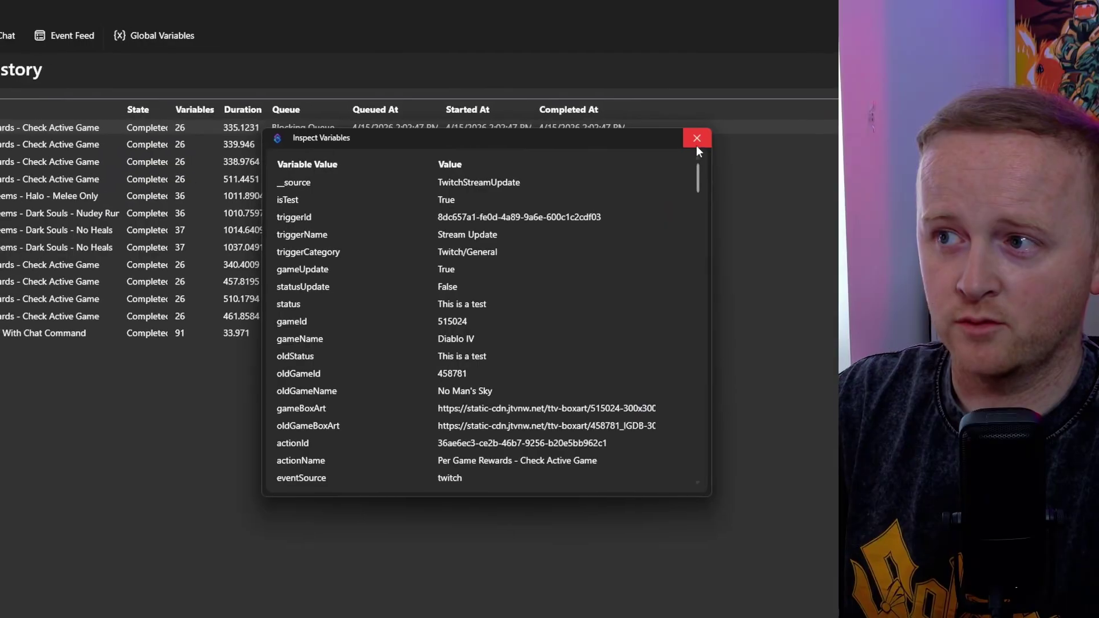
{"action": "left_click", "coordinate": [696, 143]}
{"action": "left_click", "coordinate": [37, 312]}
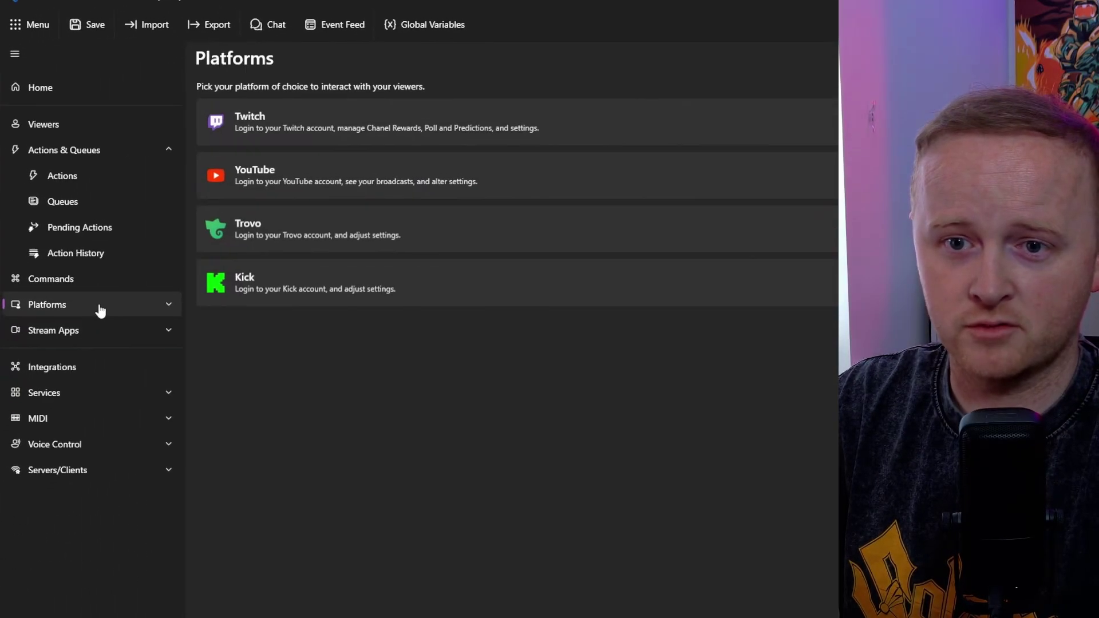
{"action": "left_click", "coordinate": [41, 313]}
{"action": "left_click", "coordinate": [49, 338]}
{"action": "left_click", "coordinate": [285, 114]}
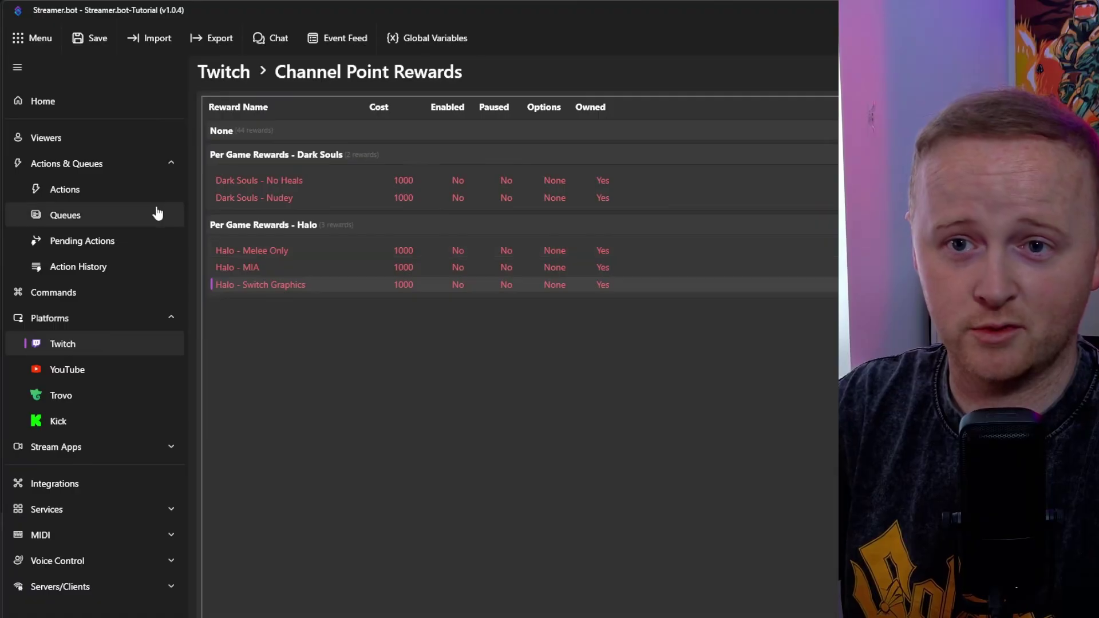
- Draft a Reward Redemption trigger with a new reward "DS Test", description "whatever" and group "test", and discard both
{"action": "left_click", "coordinate": [153, 190]}
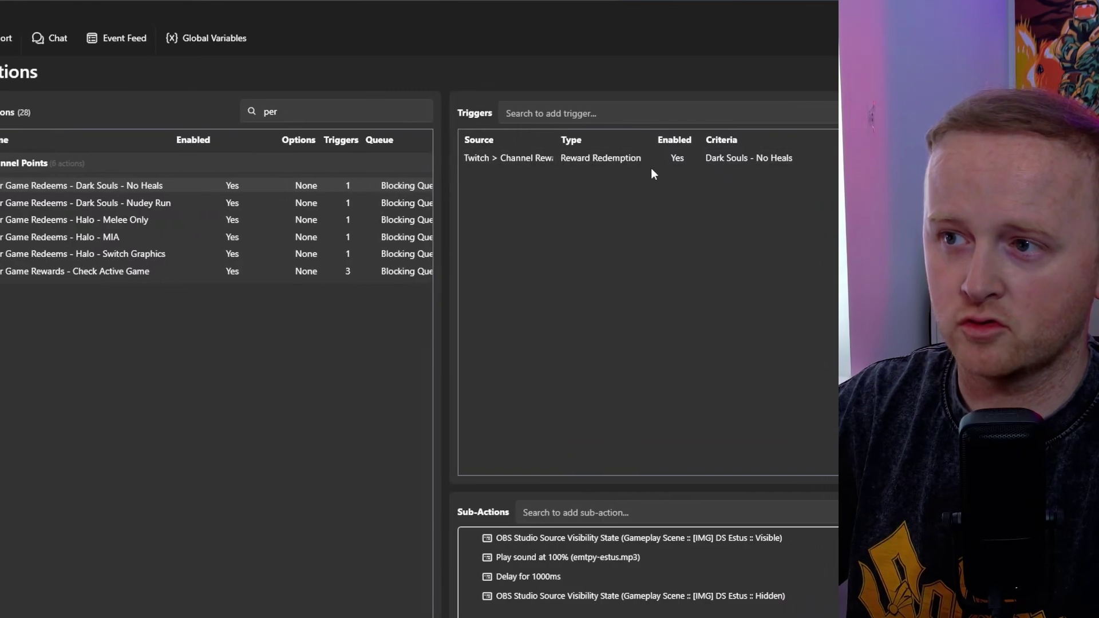
{"action": "left_click", "coordinate": [567, 113]}
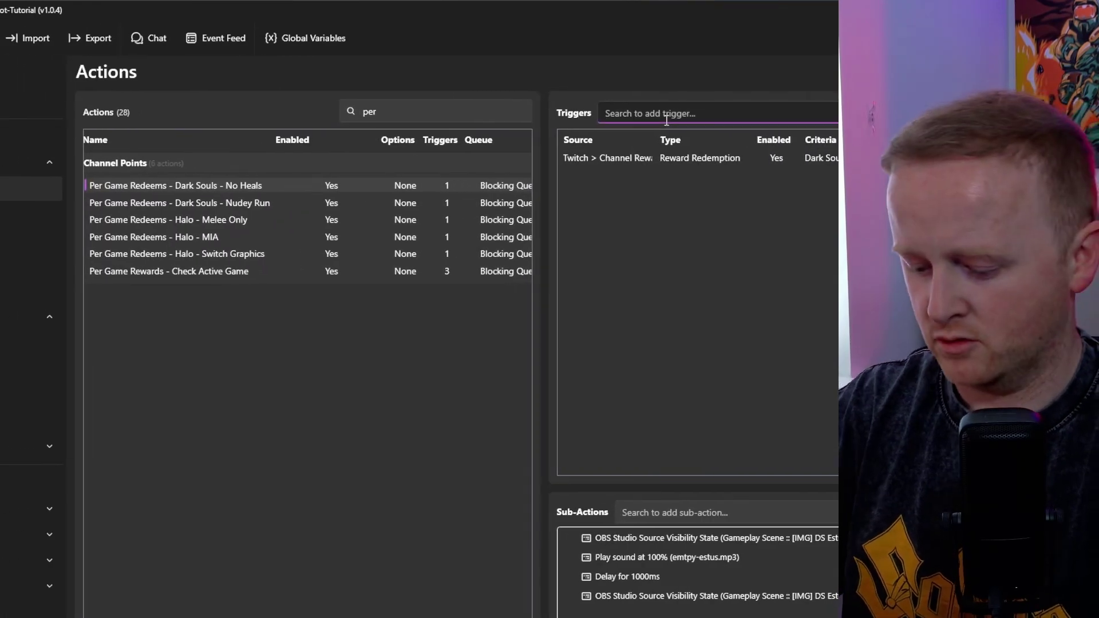
{"action": "type", "text": "rew"}
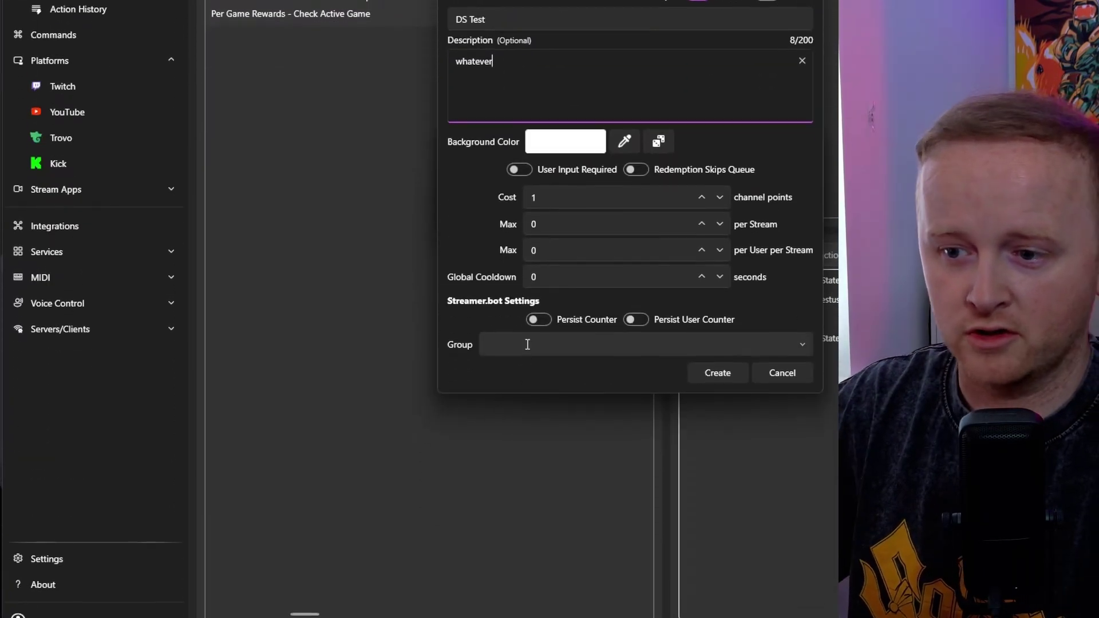
{"action": "left_click", "coordinate": [528, 468]}
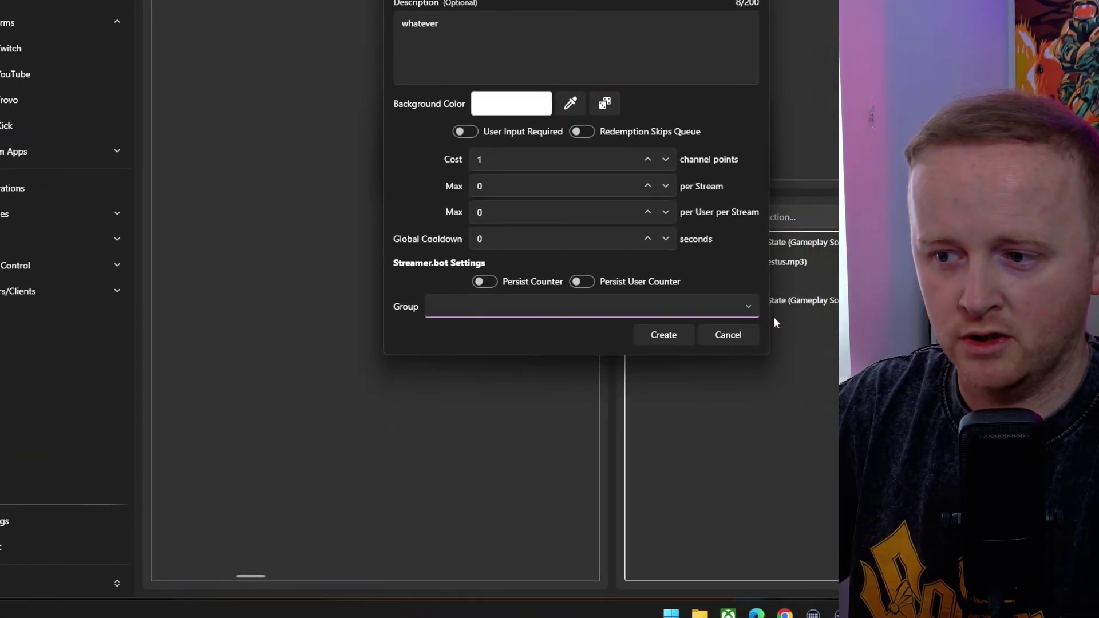
{"action": "left_click", "coordinate": [747, 307]}
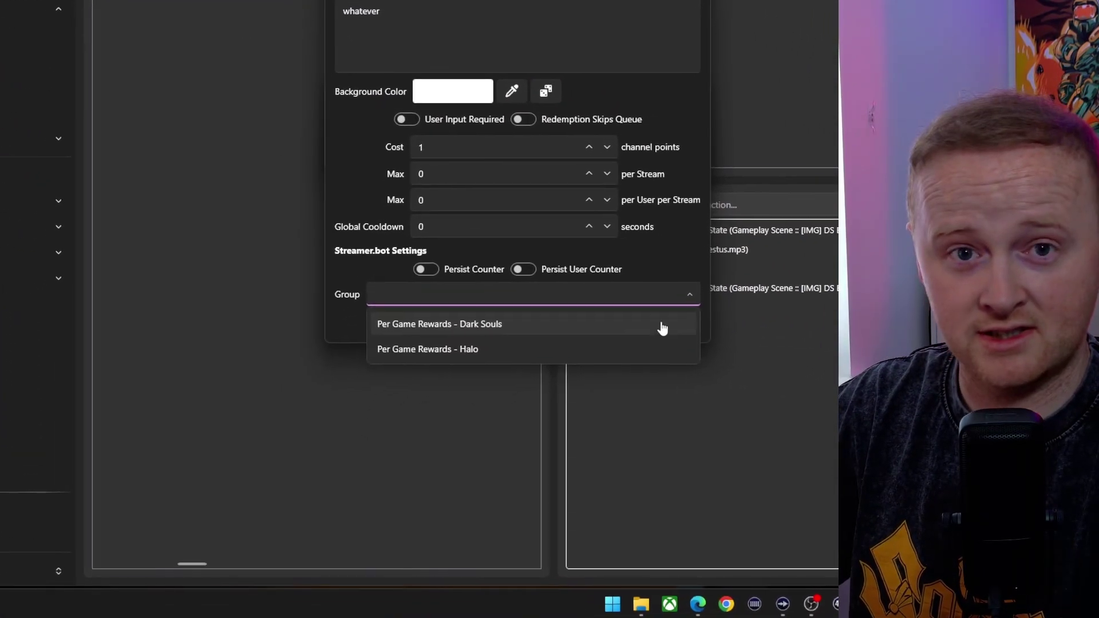
{"action": "left_click", "coordinate": [644, 294]}
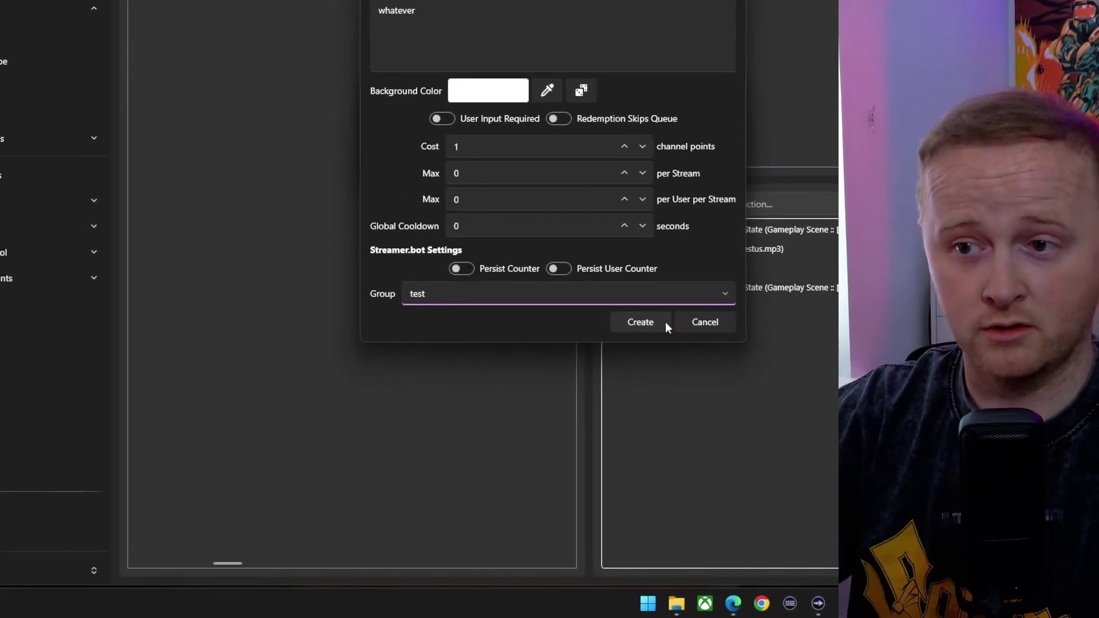
{"action": "left_click", "coordinate": [683, 322]}
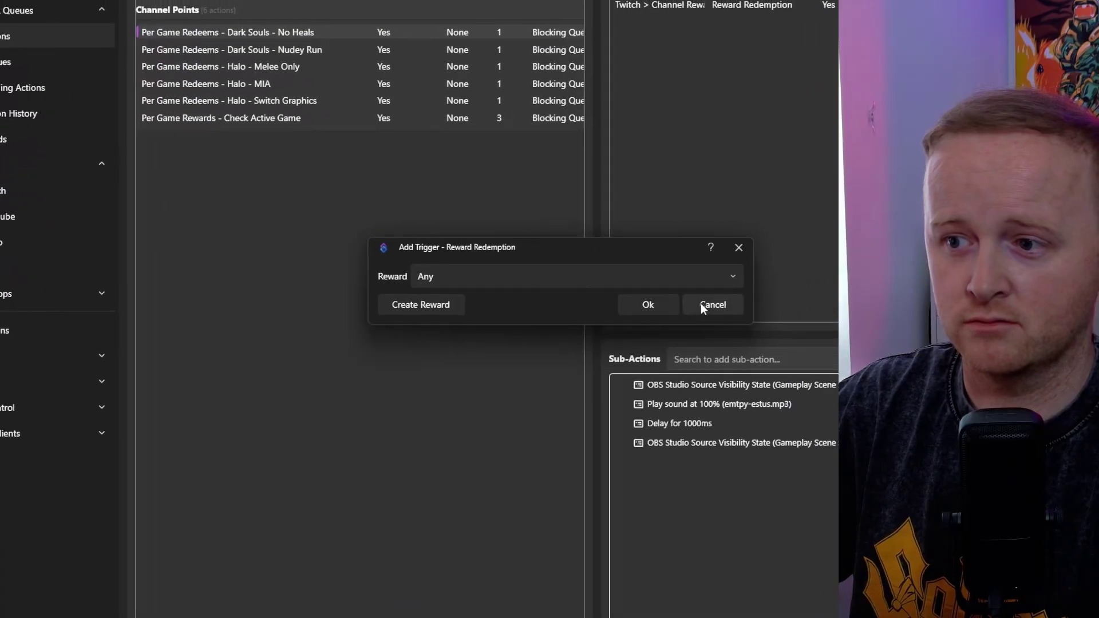
{"action": "left_click", "coordinate": [704, 306]}
- Open the Per Game Rewards - Check Active Game action to examine its triggers and sub-actions
{"action": "left_click", "coordinate": [284, 118]}
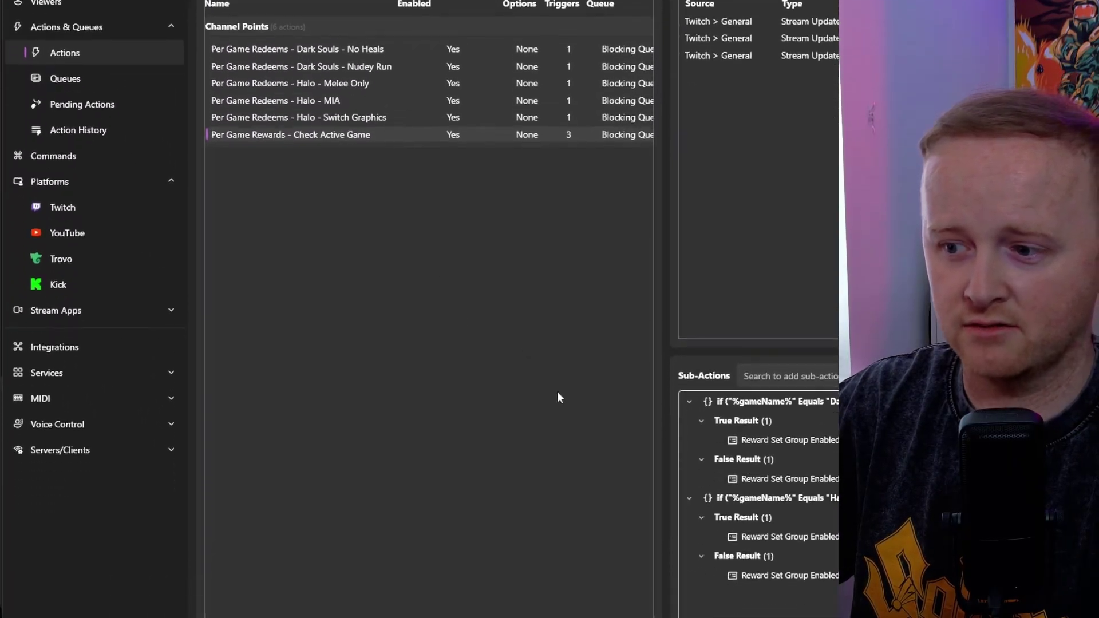